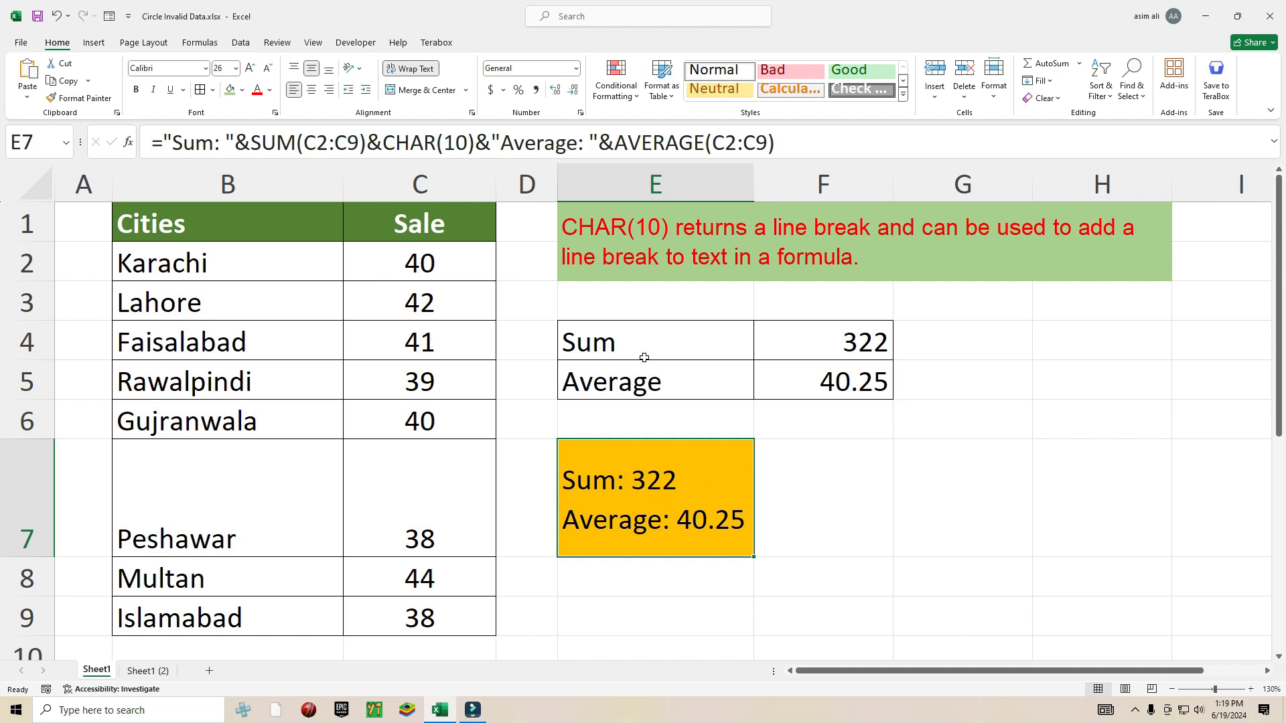
# Step: Review the Sum and Average cells, the CHAR(10) note and the combined formula in E7 on Sheet1
pyautogui.click(673, 350)
pyautogui.click(818, 350)
pyautogui.click(612, 375)
pyautogui.click(792, 376)
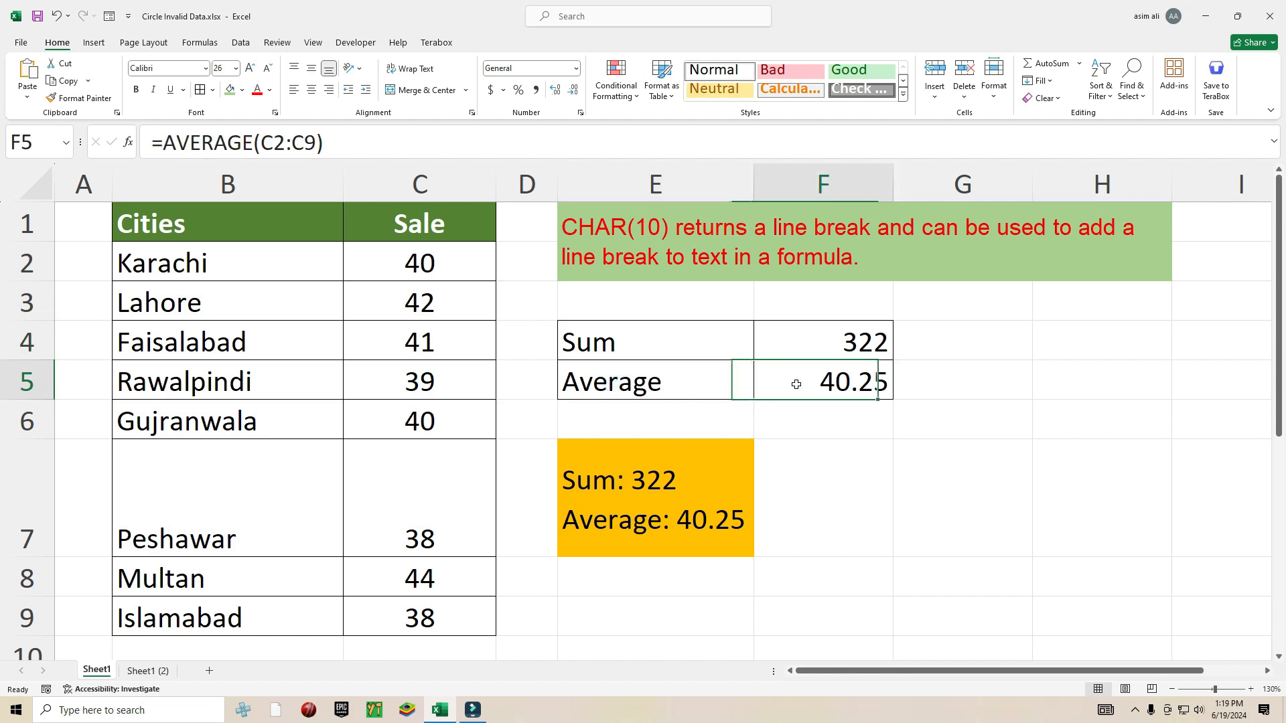
pyautogui.click(611, 471)
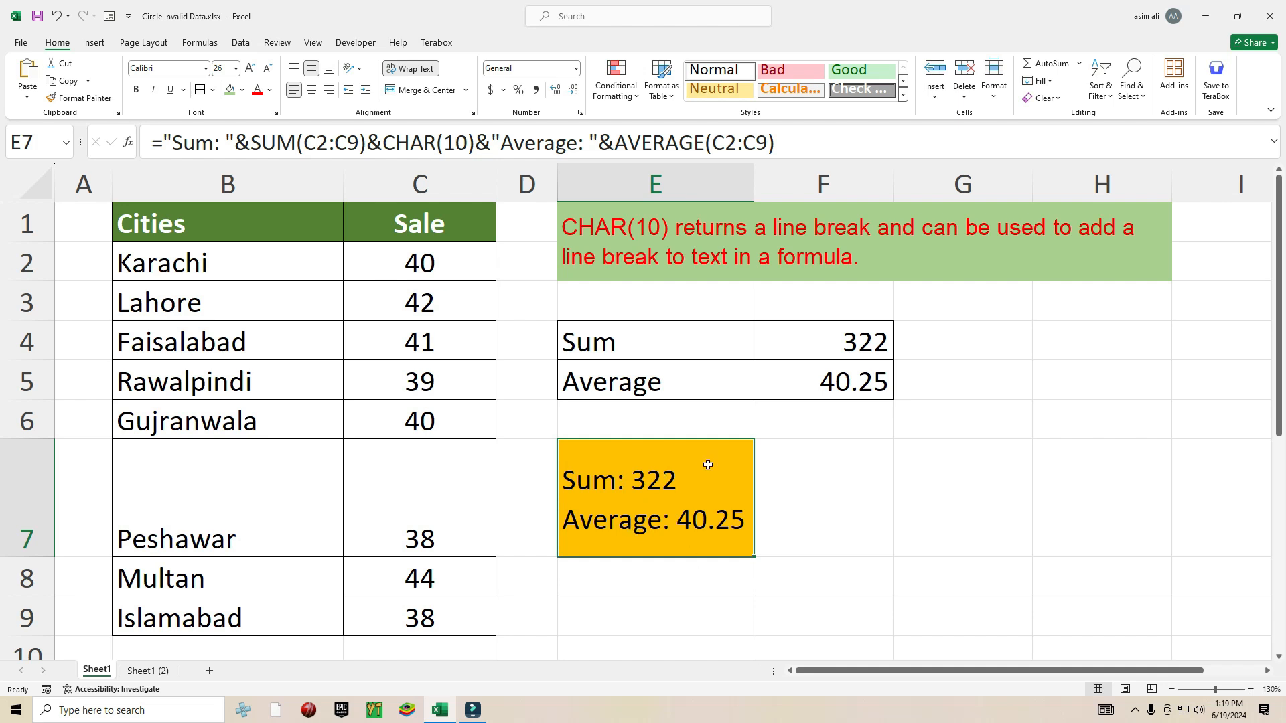
pyautogui.click(653, 241)
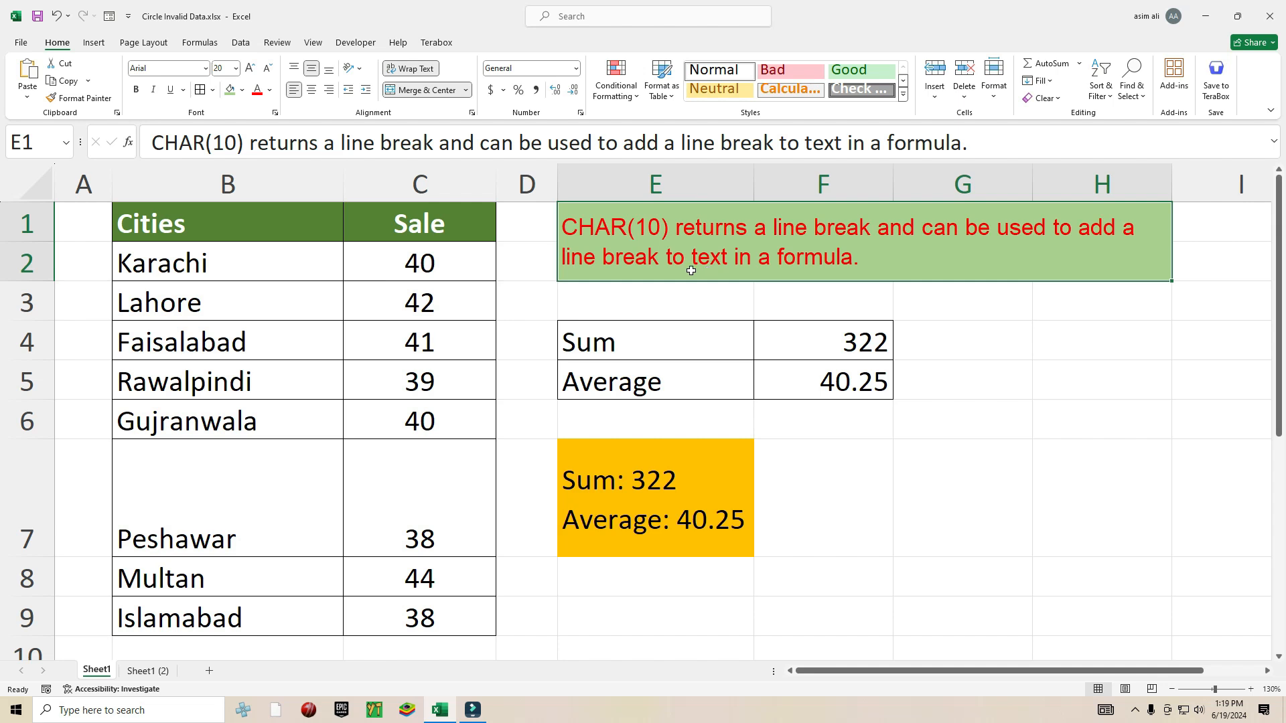
pyautogui.click(651, 489)
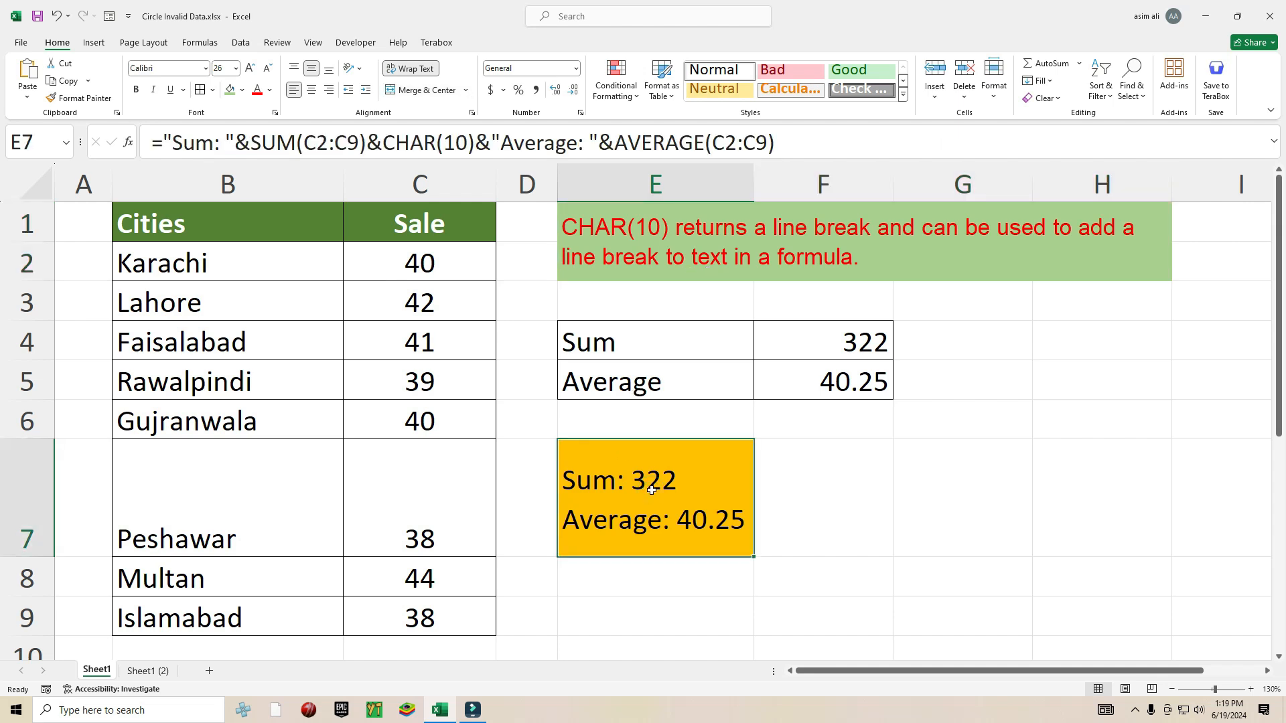
# Step: On Sheet1 (2), examine the full list of code numbers in column G and the CHAR formula in H1
pyautogui.click(149, 670)
pyautogui.click(912, 287)
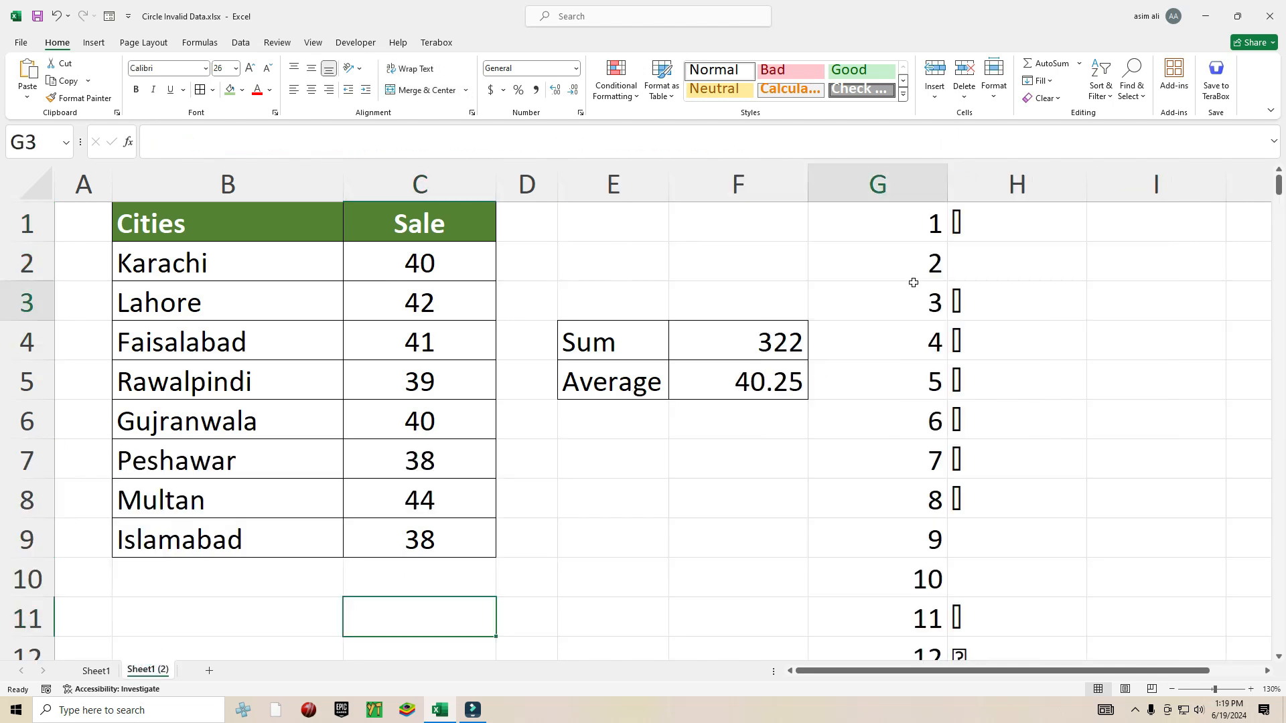
pyautogui.click(908, 222)
pyautogui.click(961, 234)
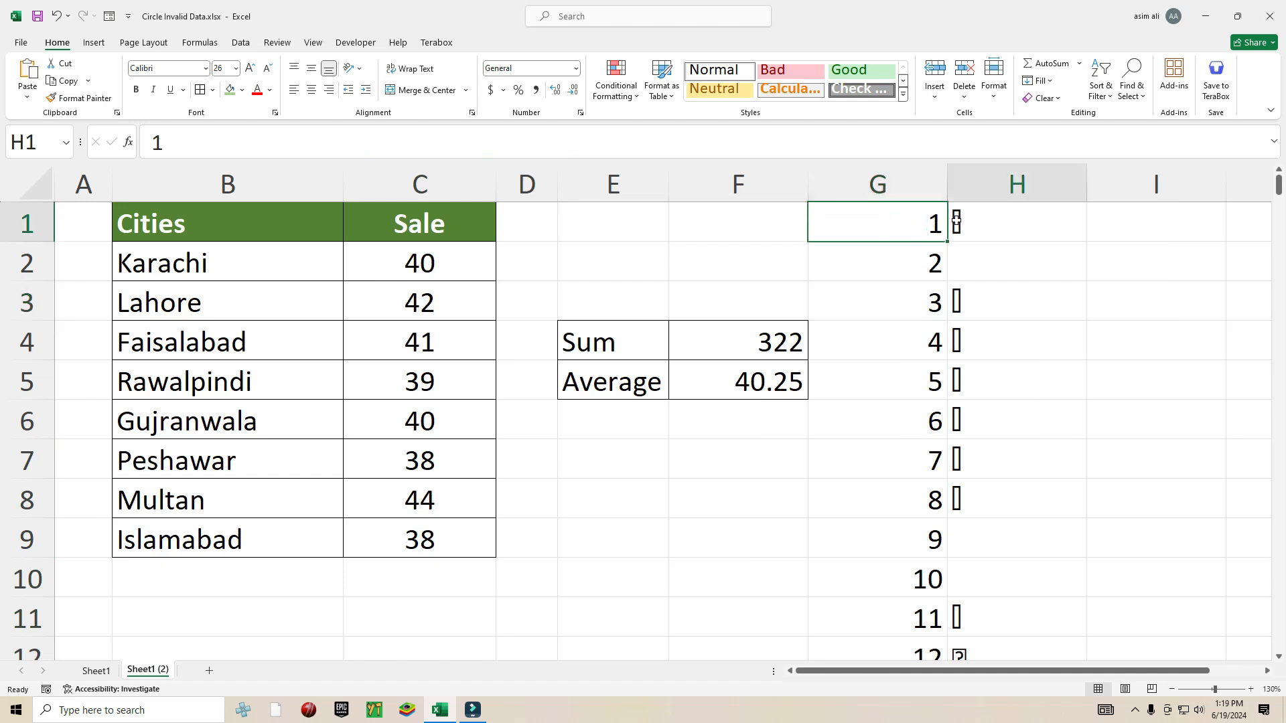
pyautogui.click(914, 235)
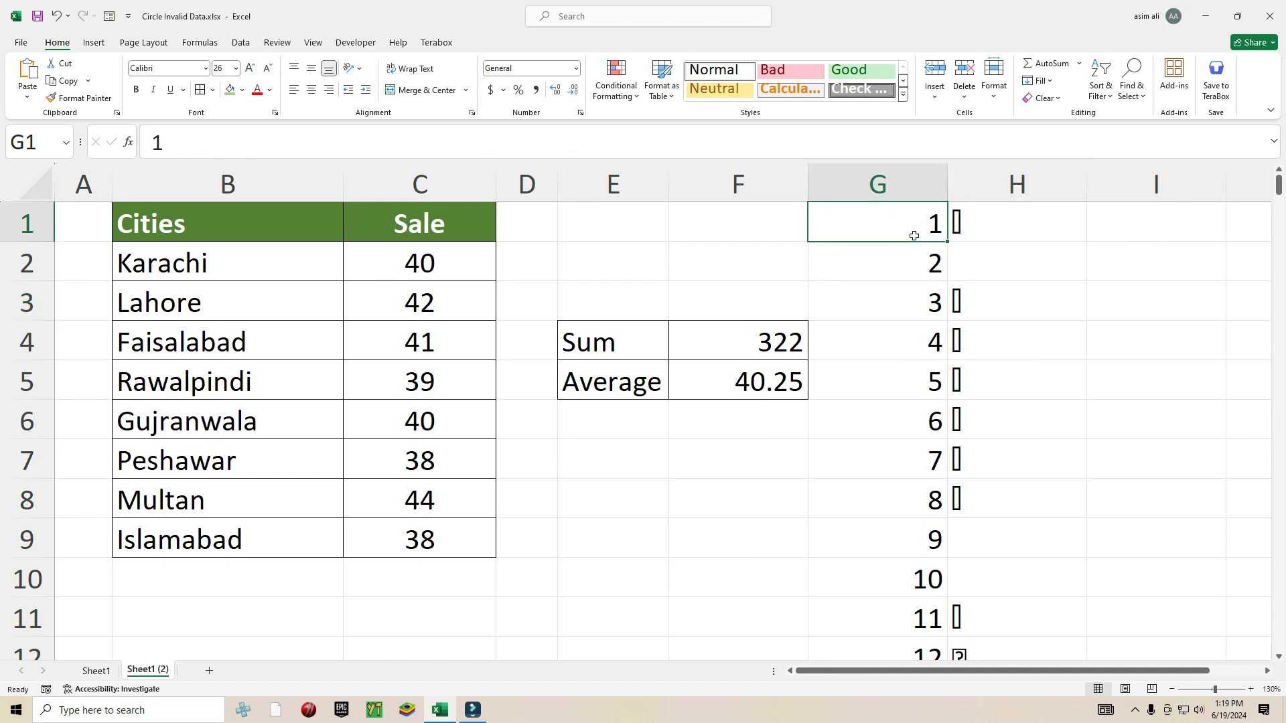
pyautogui.hotkey('ctrl', 'Down')
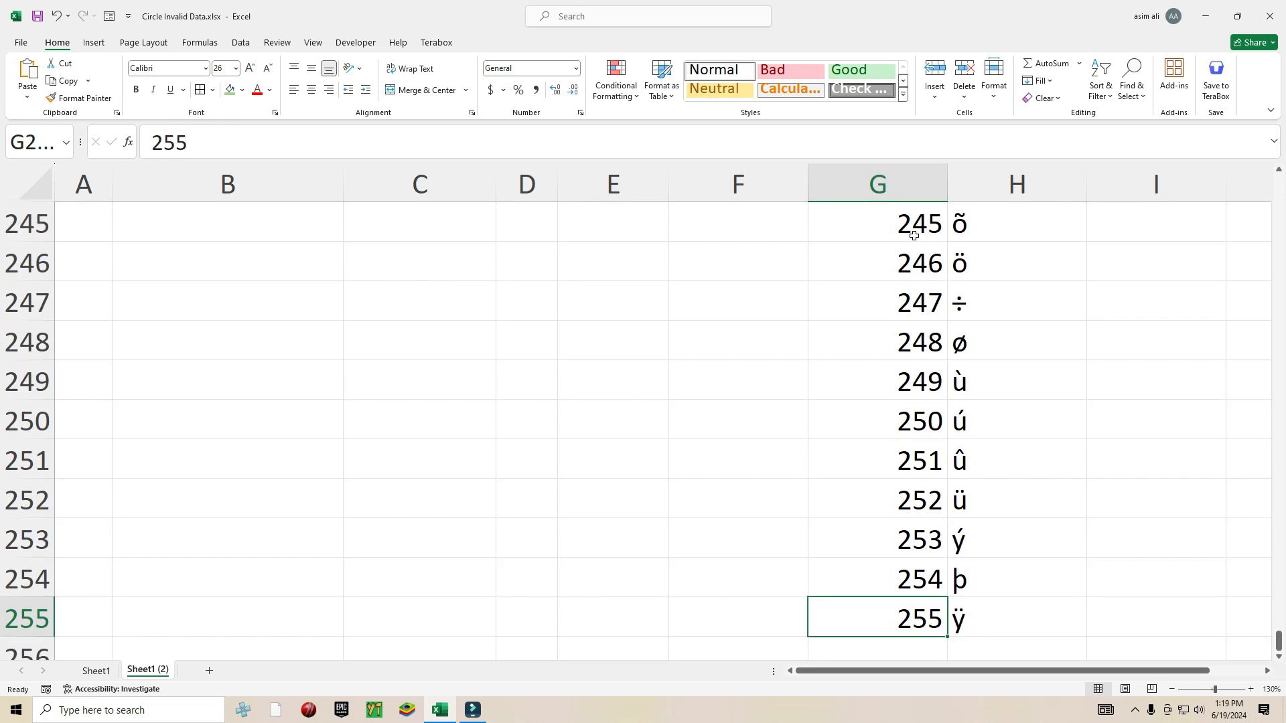
pyautogui.hotkey('ctrl', 'Up')
pyautogui.press('Right')
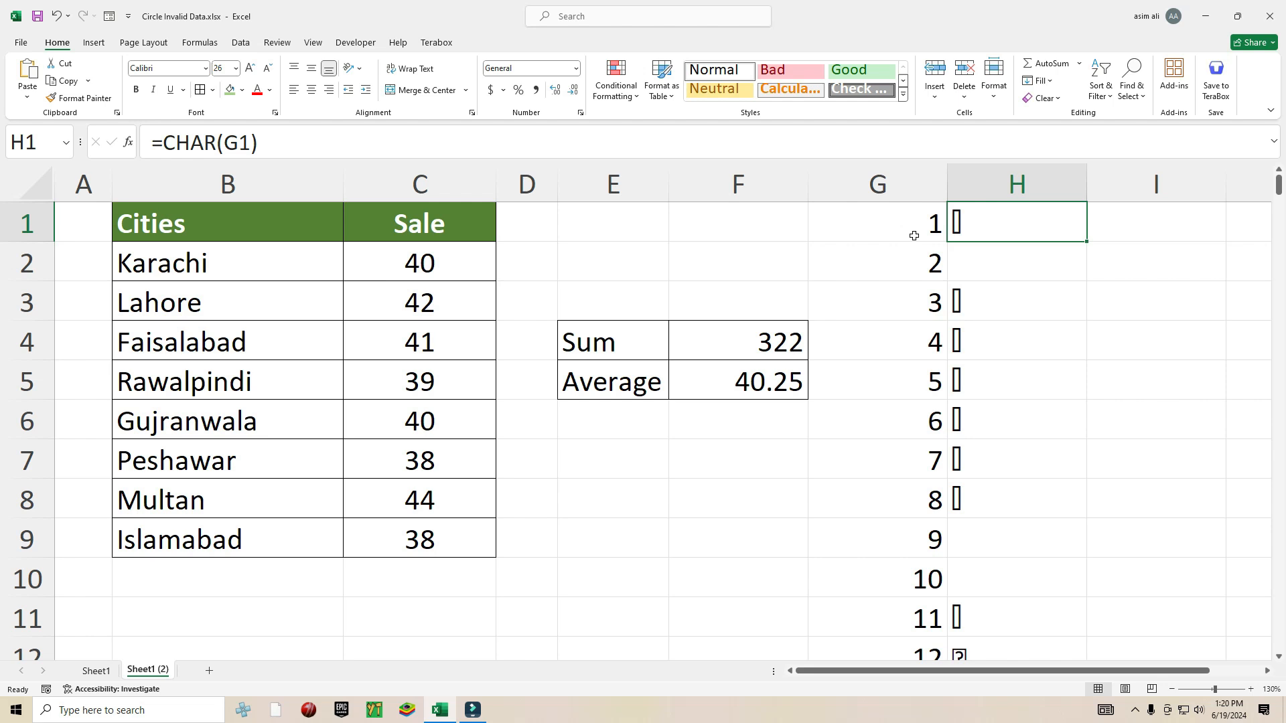
pyautogui.press('Down')
pyautogui.press('Left')
pyautogui.press('Up')
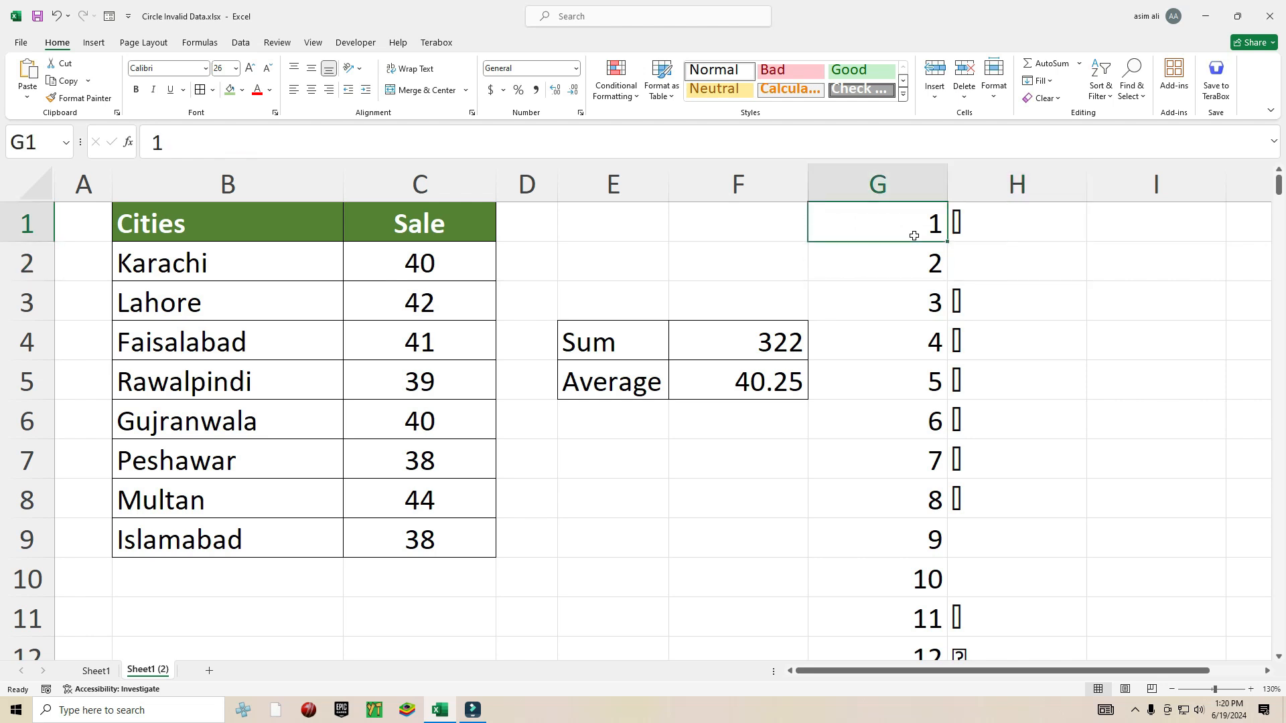
# Step: Go through the CHAR formulas in column H and inspect the row for code 10
pyautogui.press('Right')
pyautogui.press('Down')
pyautogui.press('Down')
pyautogui.press('Down')
pyautogui.press('Down')
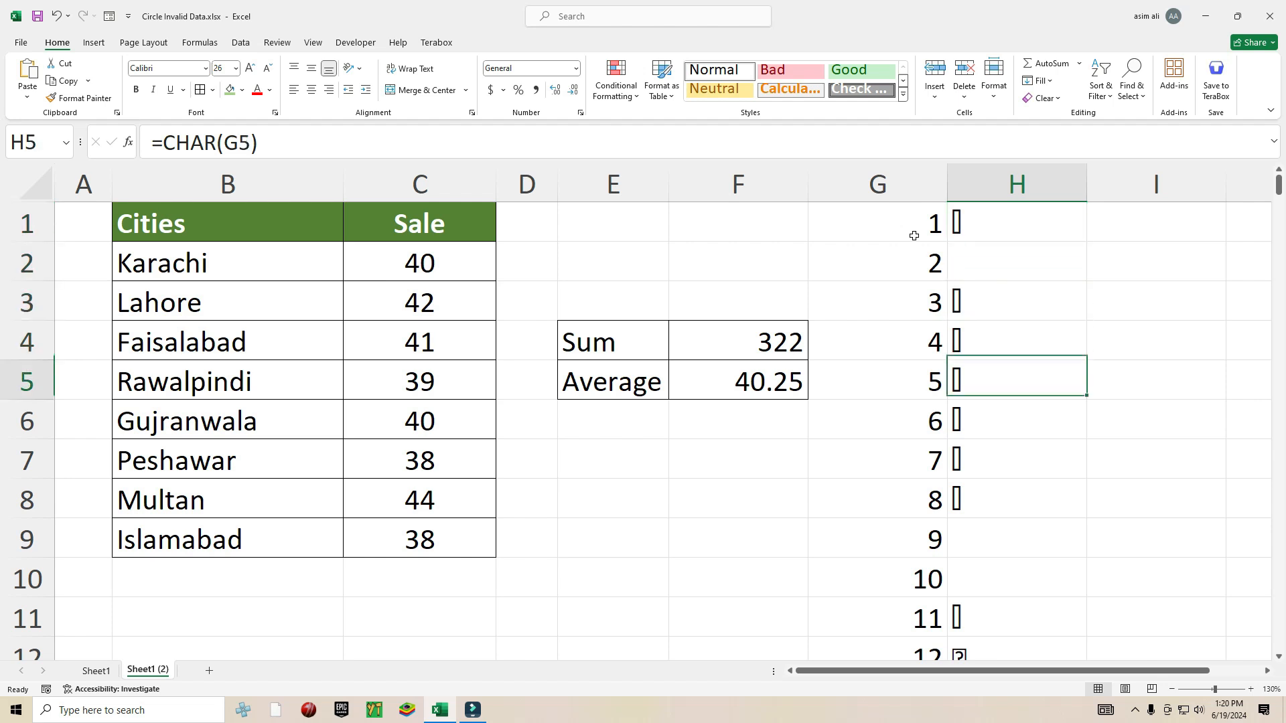
pyautogui.press('Down')
pyautogui.press('Down')
pyautogui.press('Down')
pyautogui.press('Down')
pyautogui.press('Down')
pyautogui.press('Left')
pyautogui.press('Down')
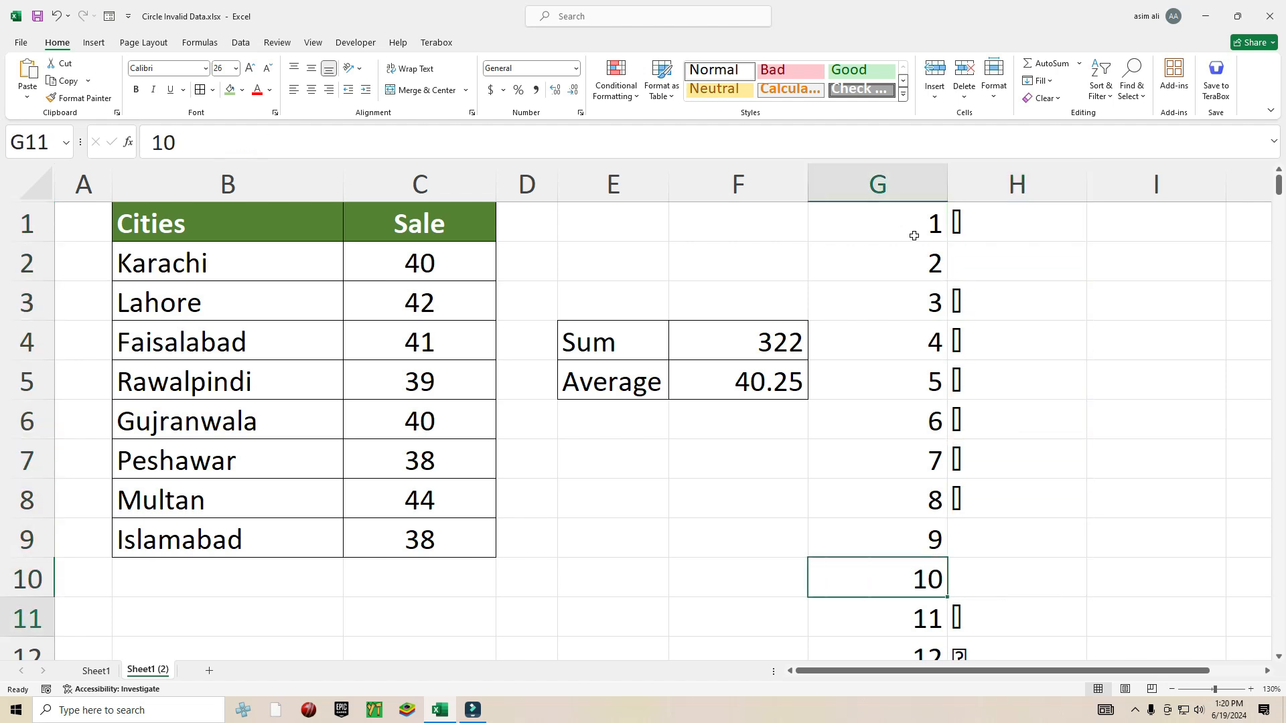
pyautogui.press('Down')
pyautogui.press('Down')
pyautogui.press('Down')
pyautogui.press('Up')
pyautogui.press('Up')
pyautogui.press('Up')
pyautogui.press('Up')
pyautogui.press('Down')
pyautogui.press('Right')
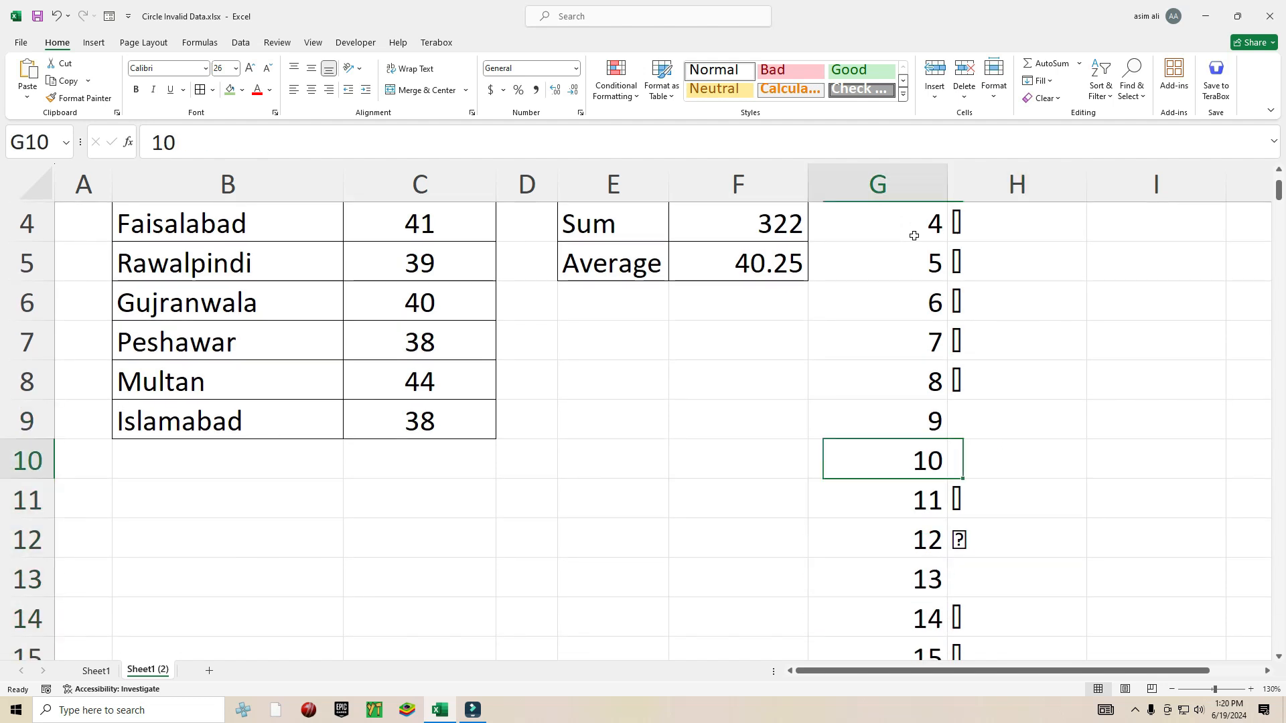
# Step: Enter a SUM formula for C2:C9 in cell E7, below the Sum and Average table
pyautogui.press('Left')
pyautogui.press('Left')
pyautogui.press('Left')
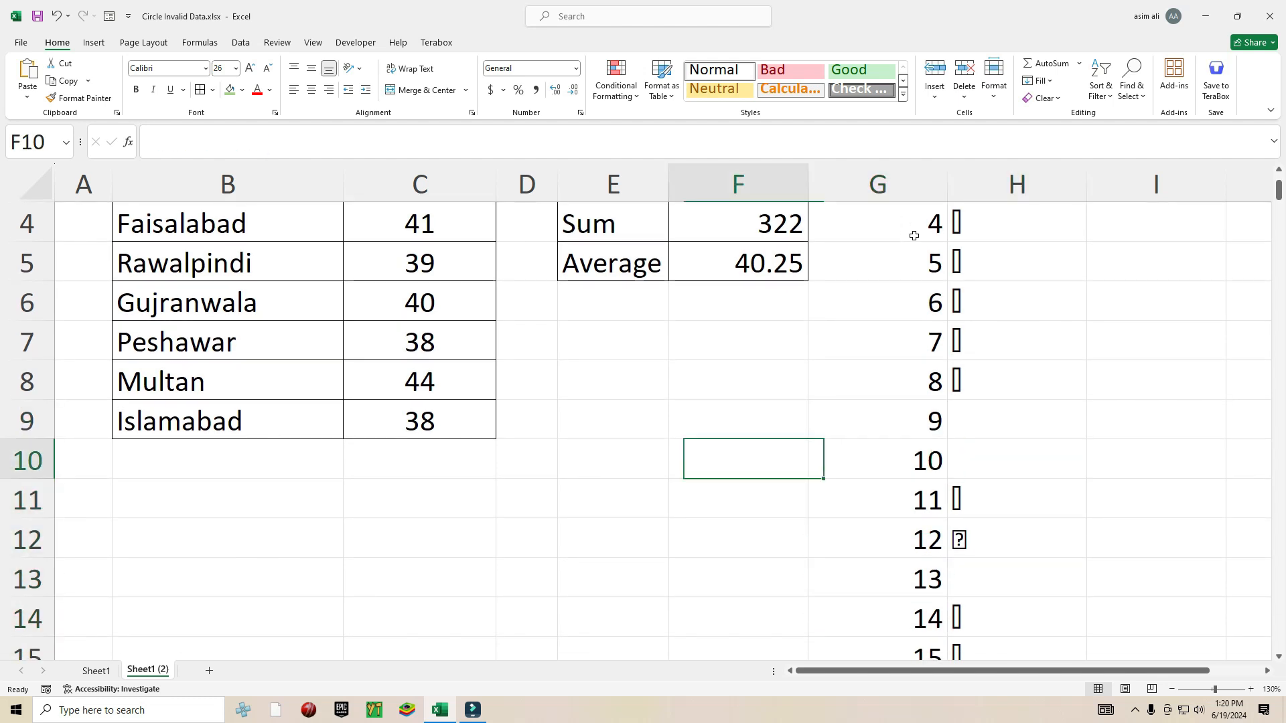
pyautogui.press('Up')
pyautogui.press('Up')
pyautogui.press('Up')
pyautogui.press('Up')
pyautogui.press('Up')
pyautogui.press('Up')
pyautogui.press('Up')
pyautogui.press('Up')
pyautogui.press('Up')
pyautogui.press('Down')
pyautogui.press('Down')
pyautogui.press('Down')
pyautogui.press('Down')
pyautogui.press('Right')
pyautogui.press('Left')
pyautogui.press('Down')
pyautogui.press('Down')
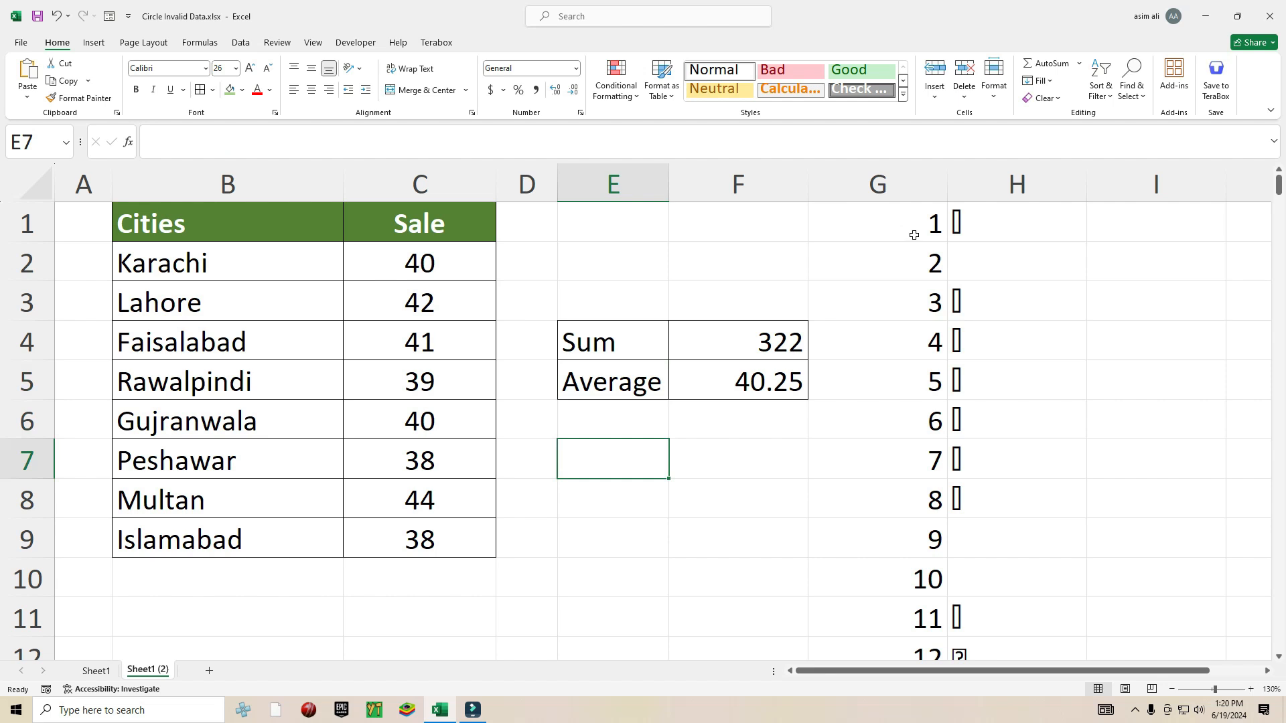
pyautogui.write('=')
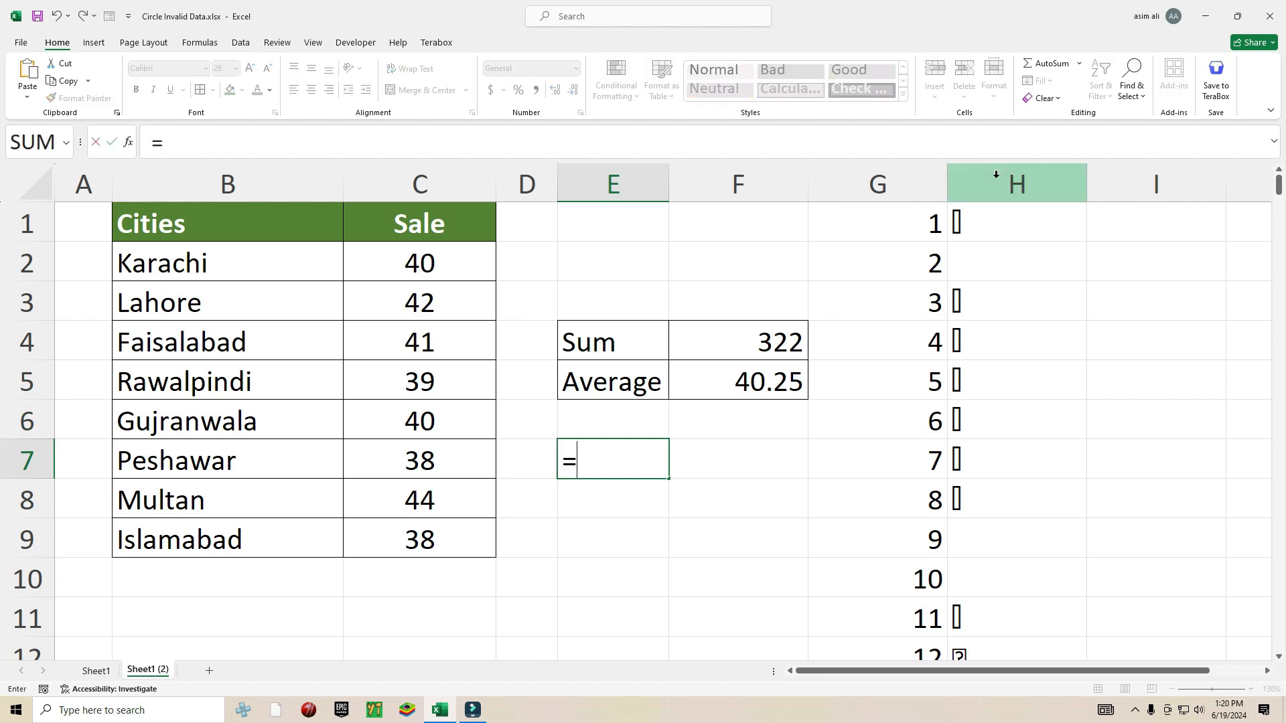
pyautogui.write('sum')
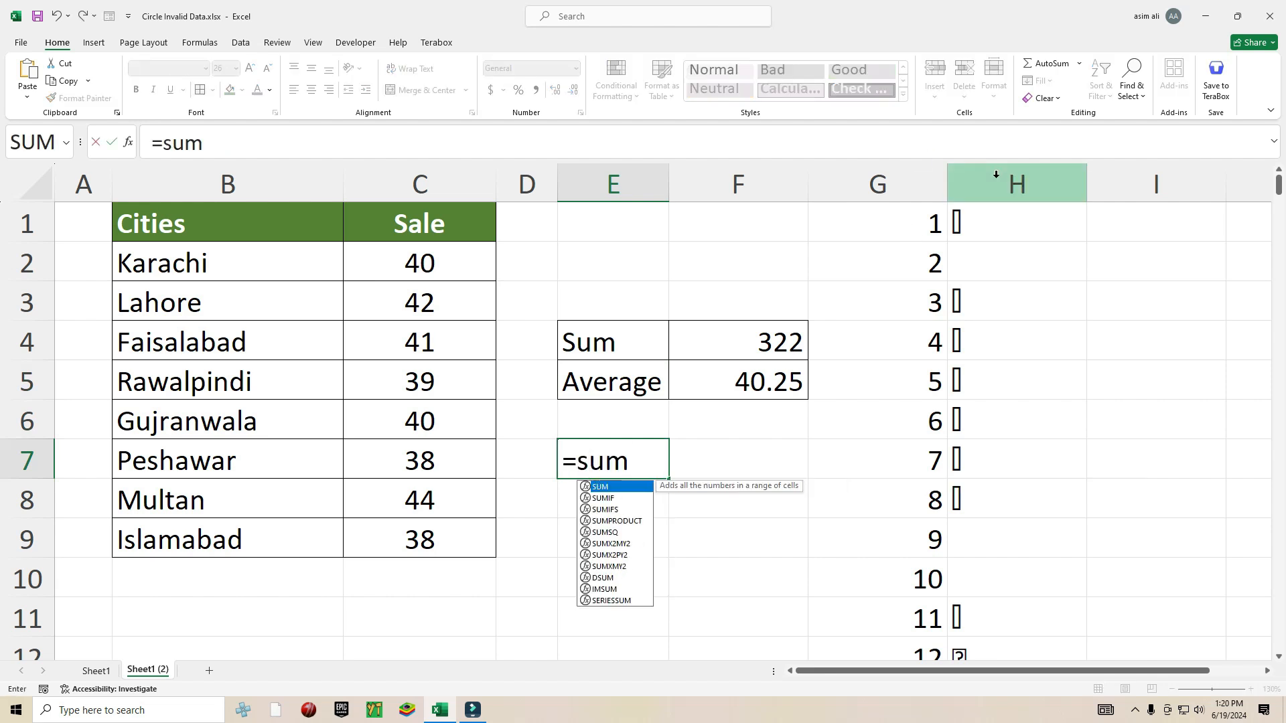
pyautogui.press('Tab')
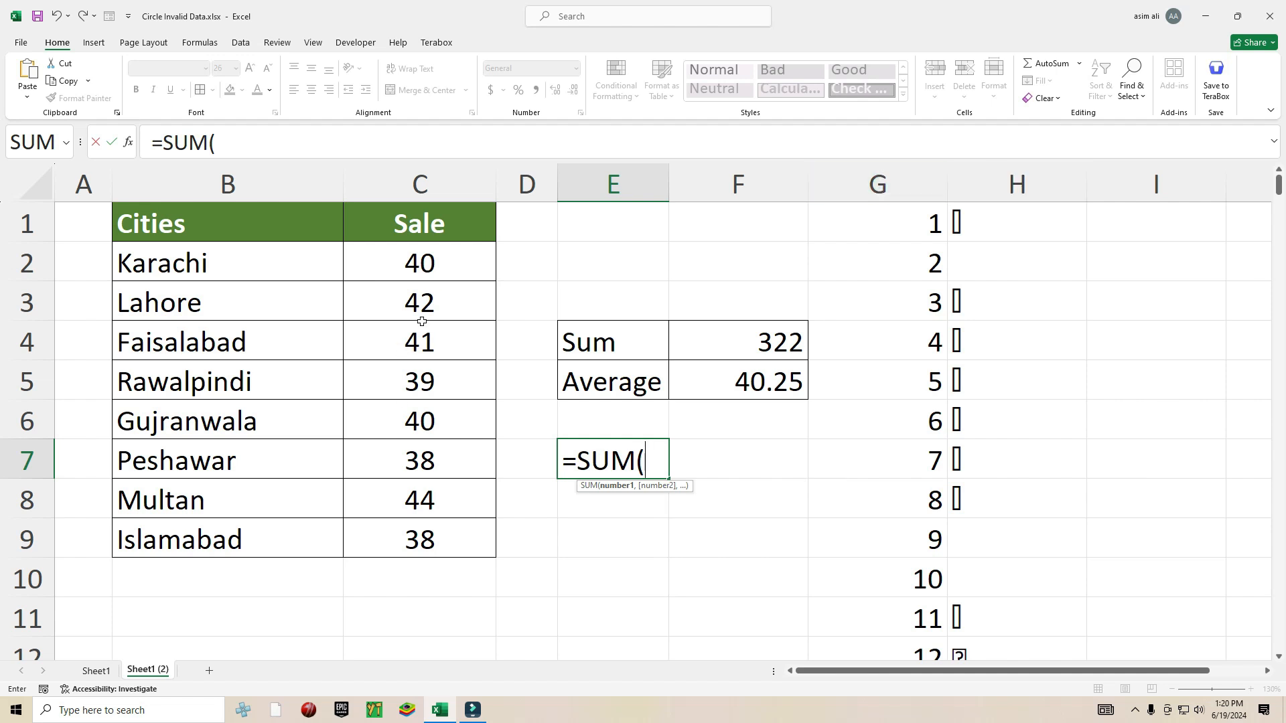
pyautogui.click(425, 276)
pyautogui.hotkey('ctrl', 'shift', 'Down')
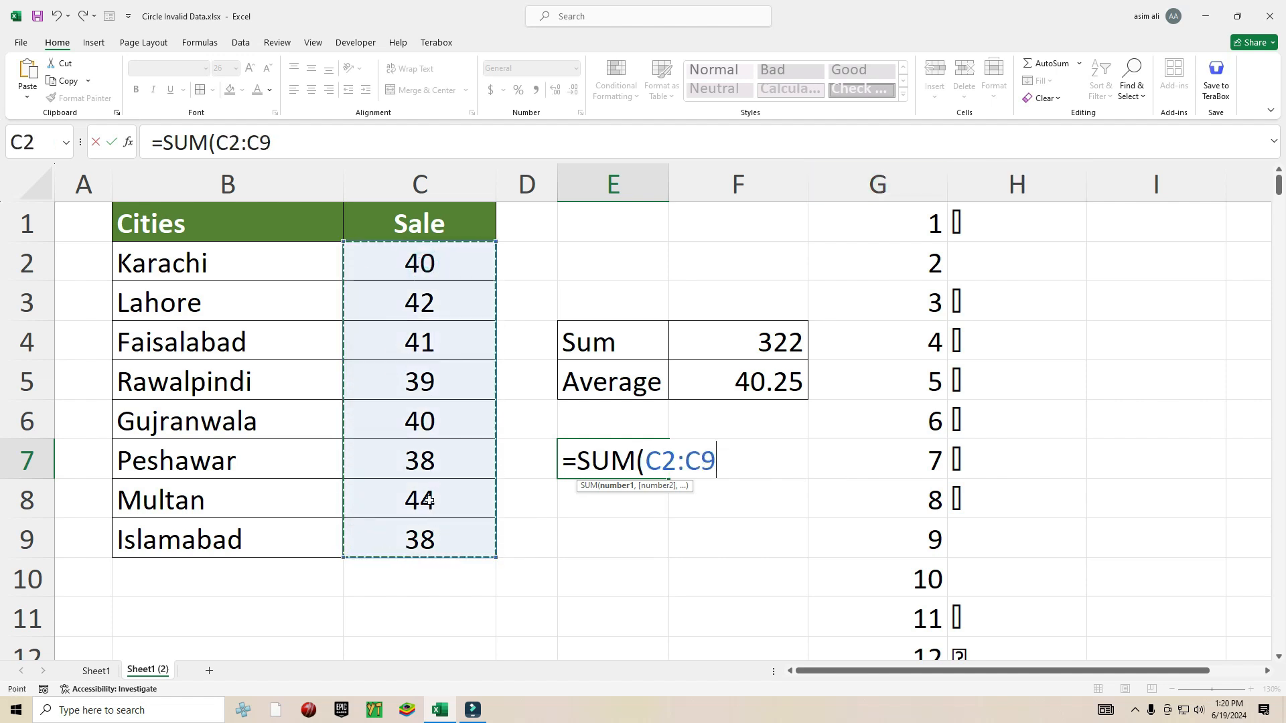
pyautogui.press('Return')
pyautogui.click(641, 467)
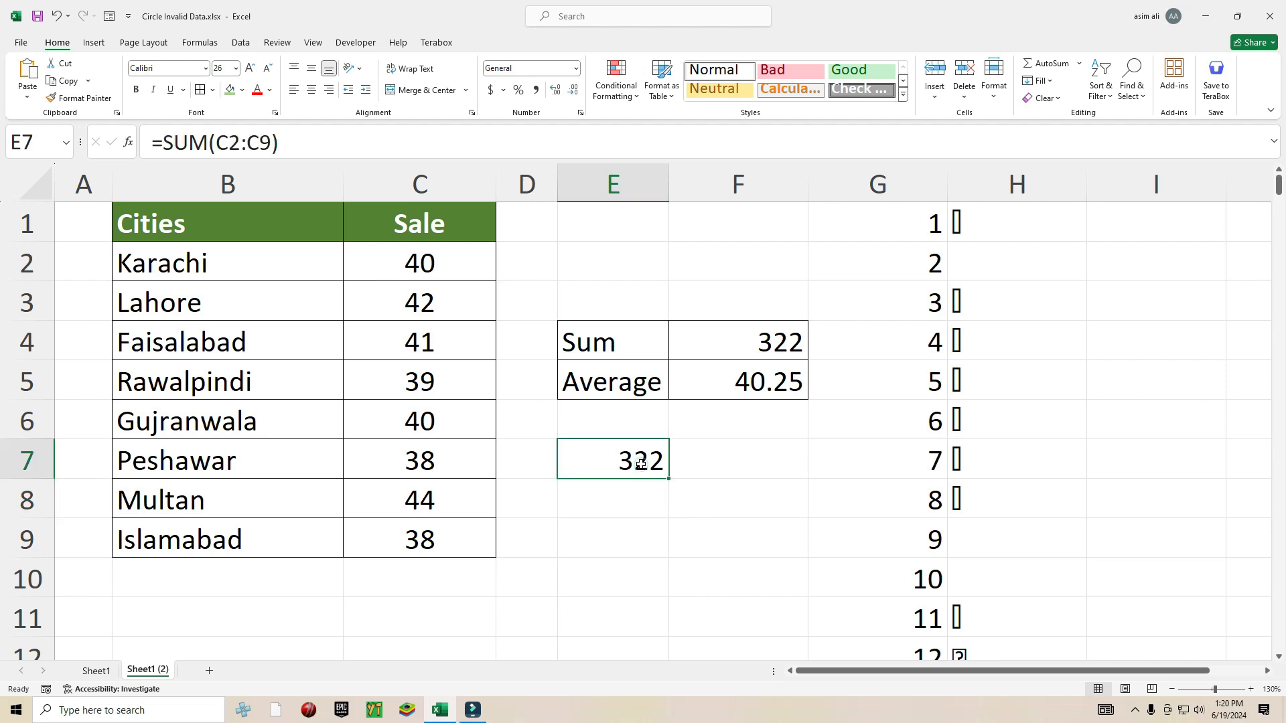
# Step: Prefix the SUM in E7 with the text "Sum: " joined by &, and autofit column E to its contents
pyautogui.doubleClick(602, 466)
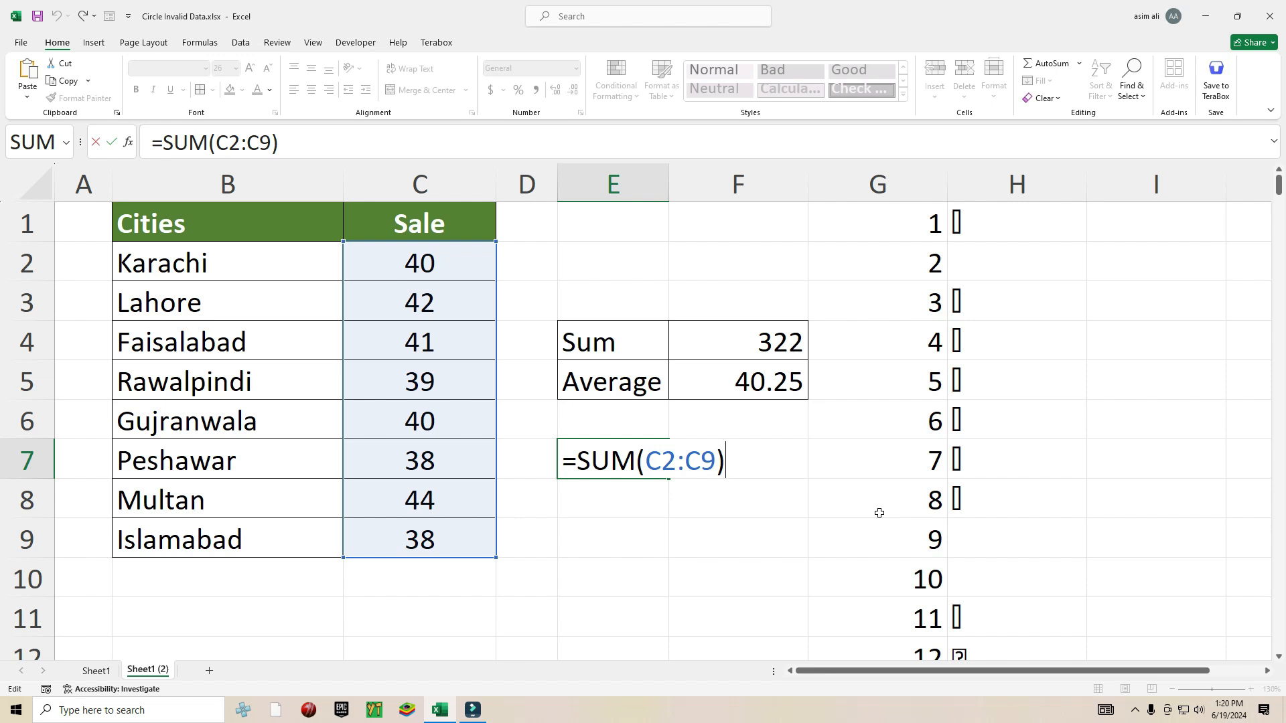
pyautogui.click(578, 462)
pyautogui.write('"Sum')
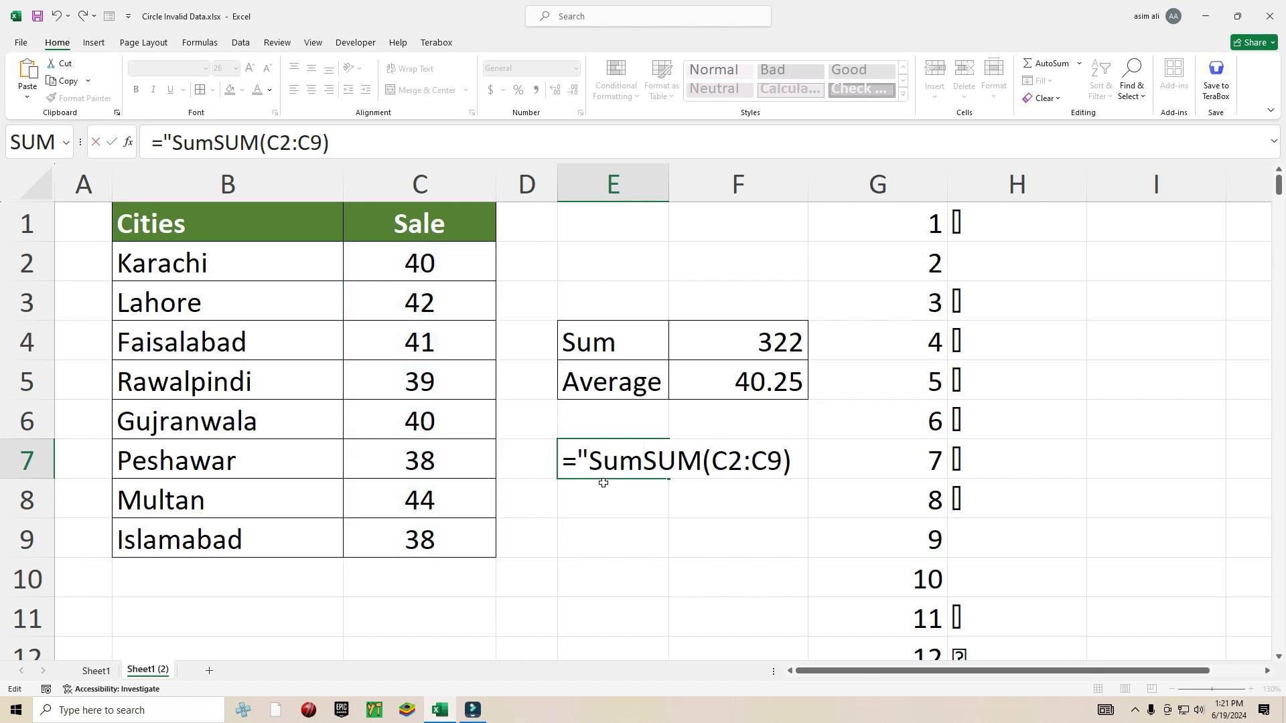
pyautogui.write(':')
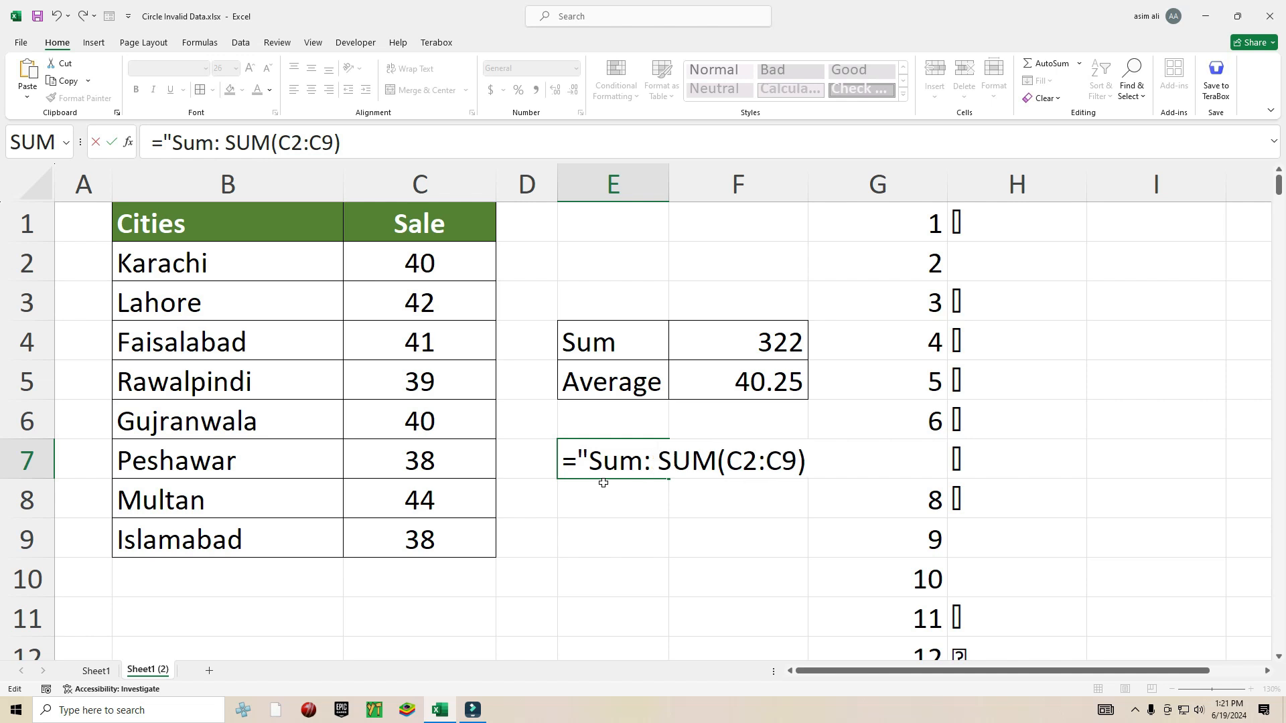
pyautogui.write(' "')
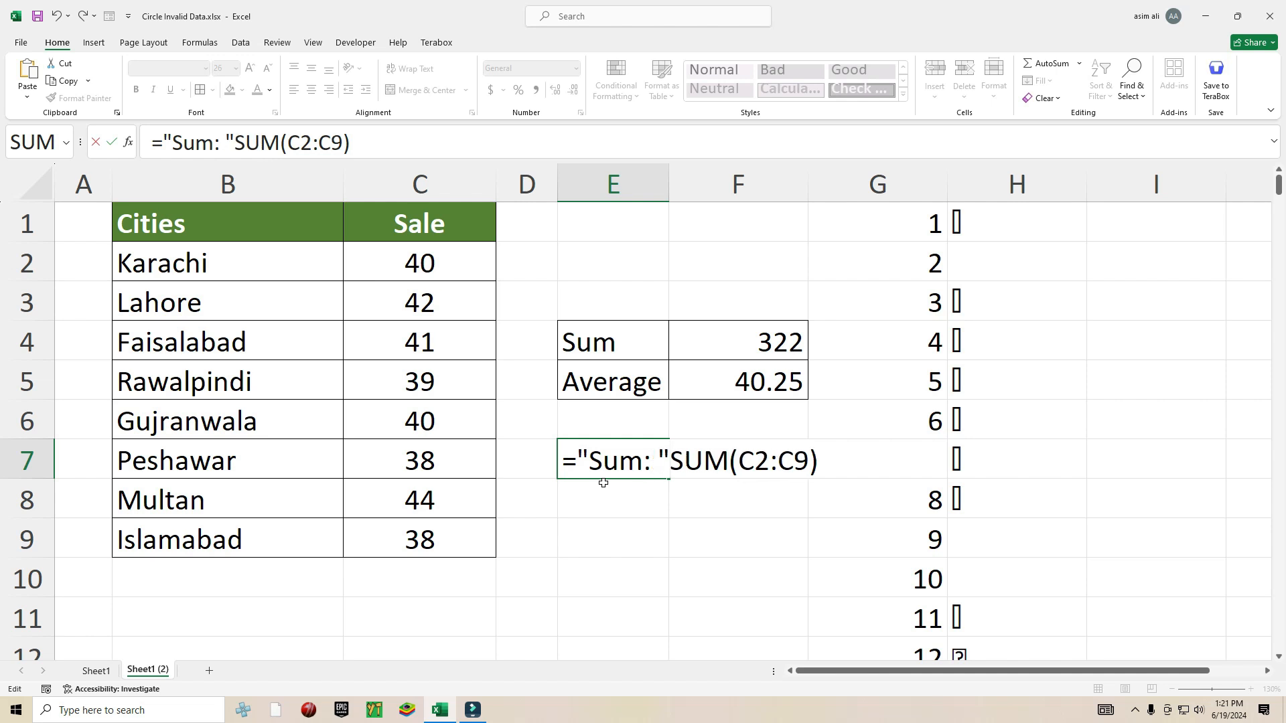
pyautogui.write('&')
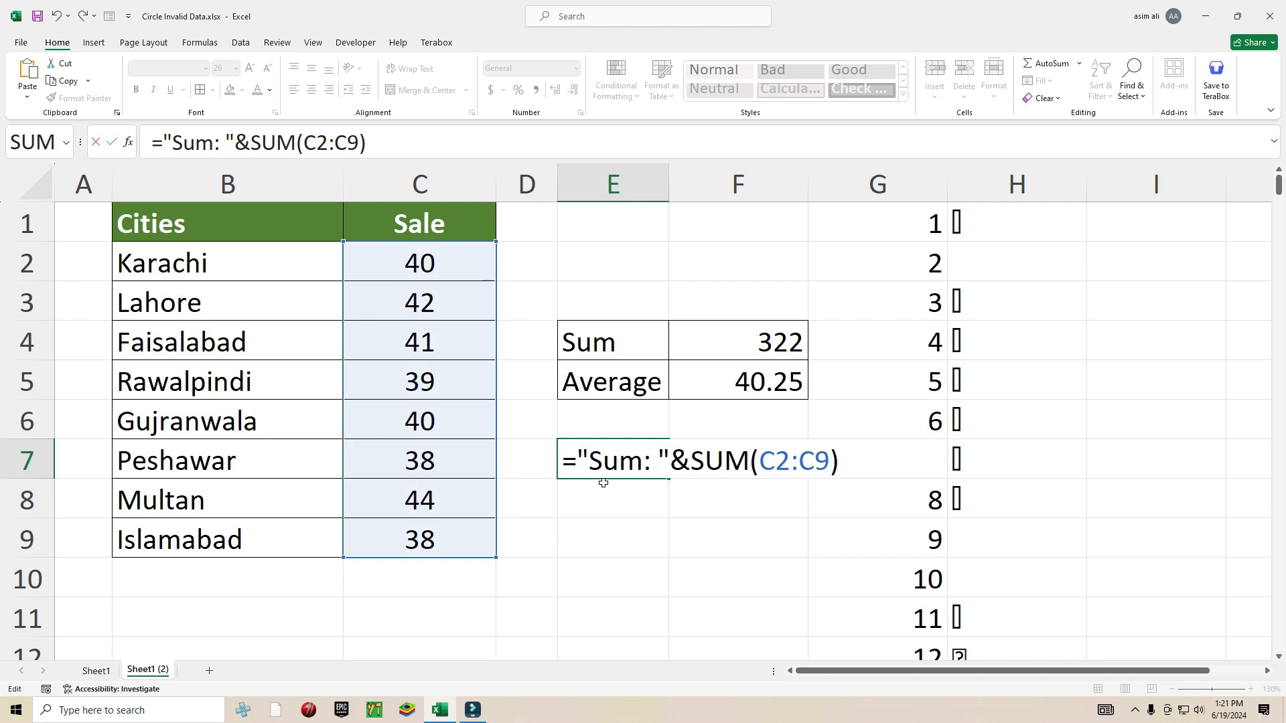
pyautogui.press('Return')
pyautogui.press('Up')
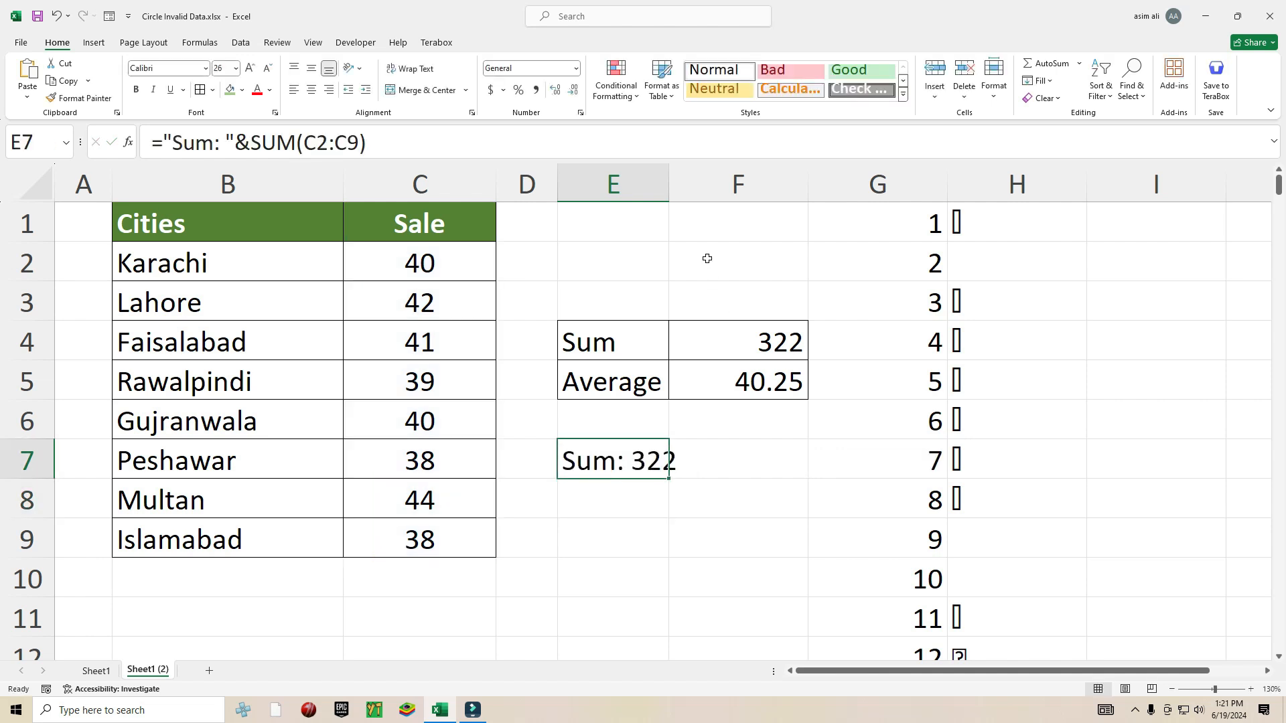
pyautogui.doubleClick(665, 195)
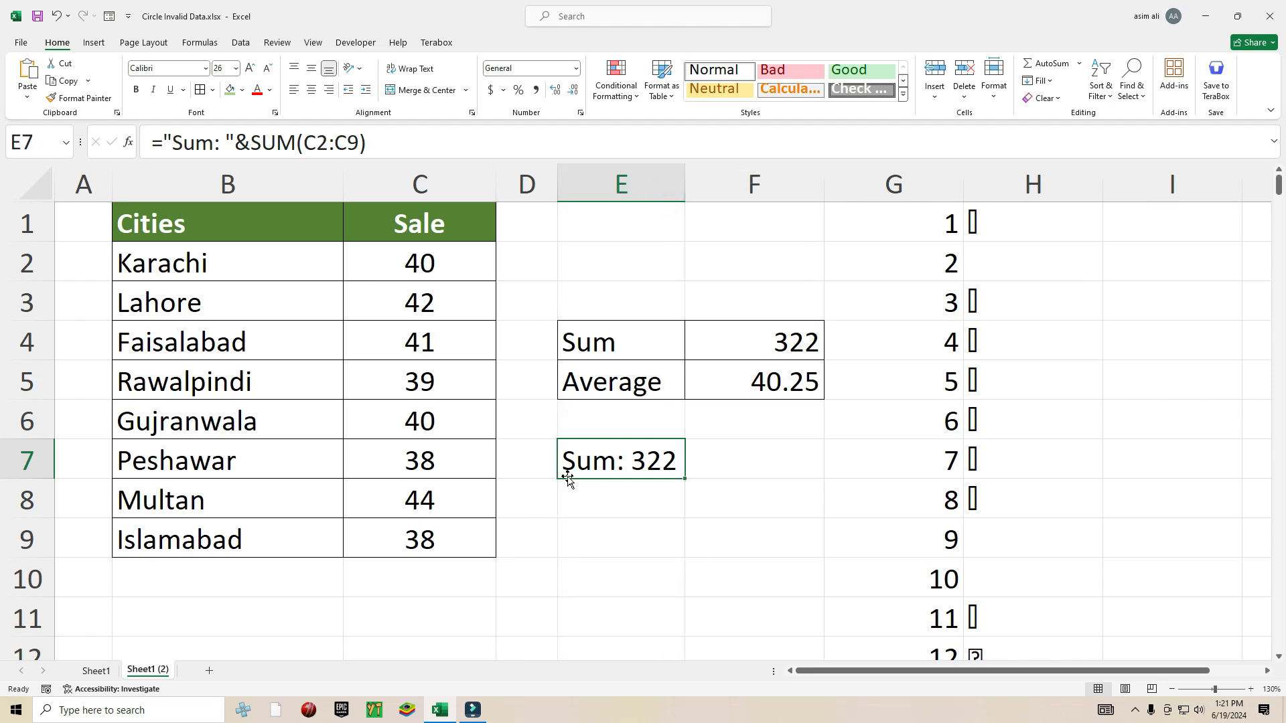
# Step: Append &CHAR(10) to the end of the E7 formula to add a line break
pyautogui.doubleClick(639, 468)
pyautogui.click(859, 460)
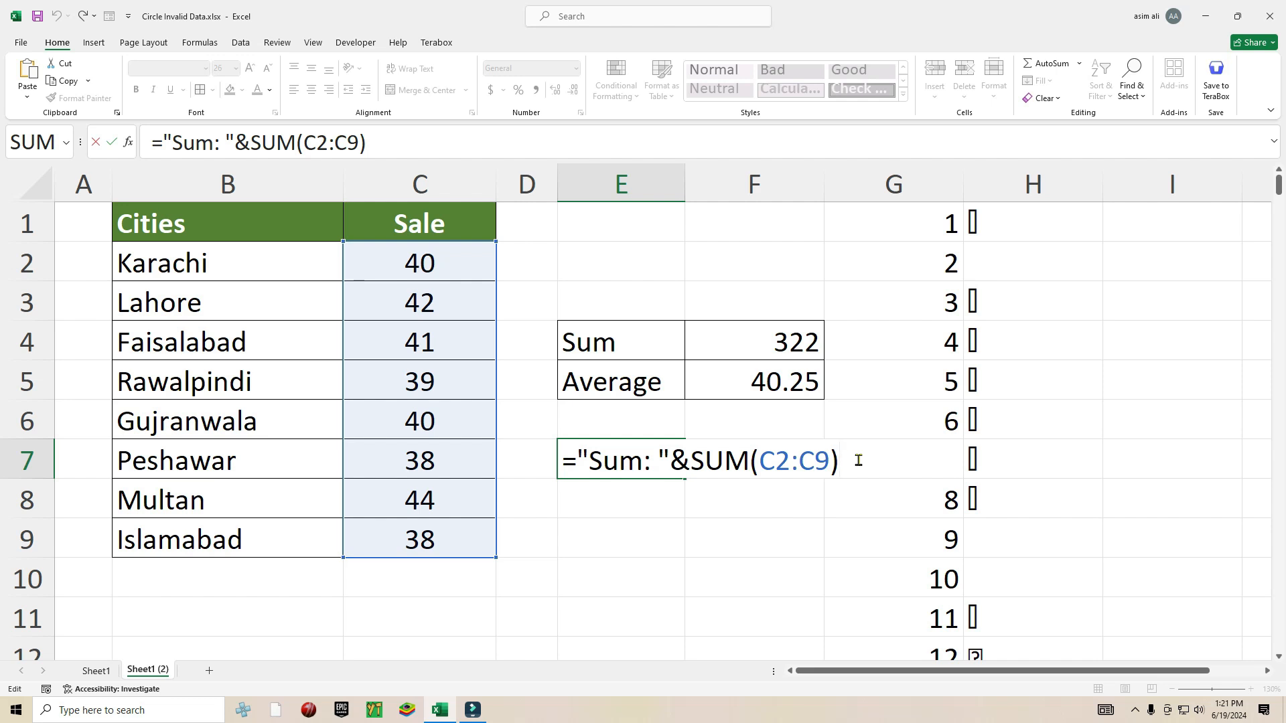
pyautogui.write('&')
pyautogui.write('char')
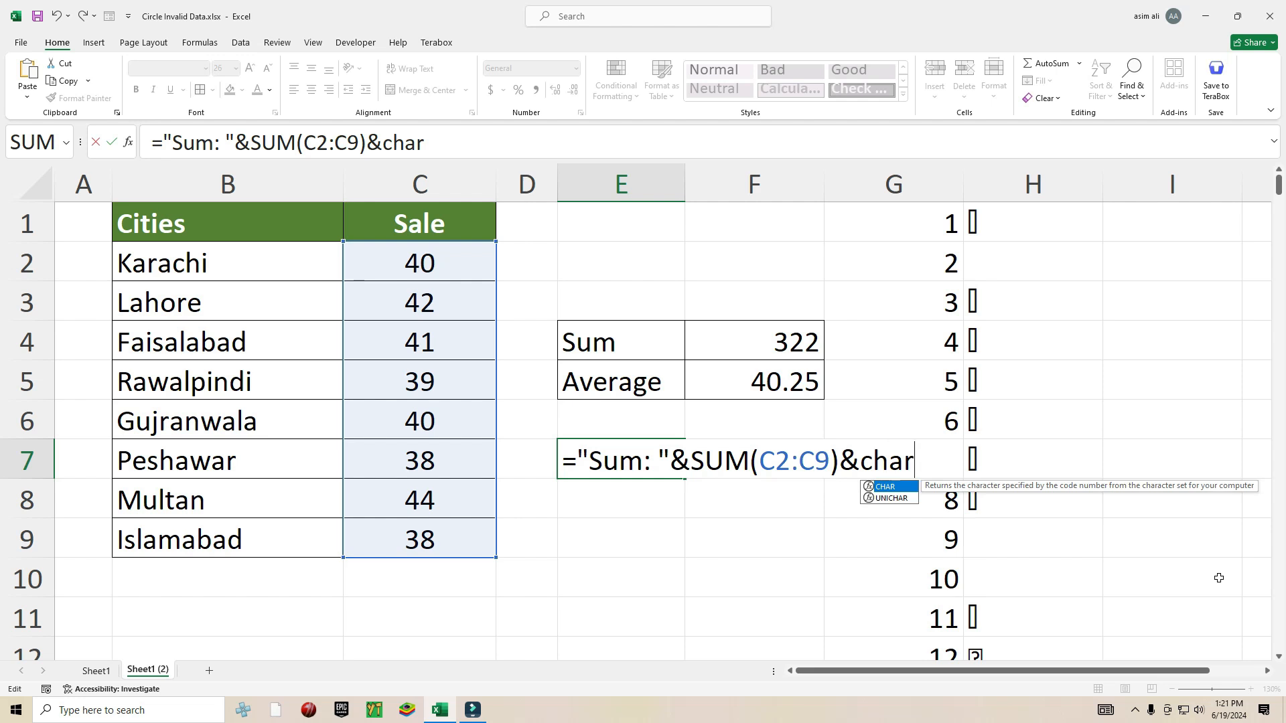
pyautogui.write('(10')
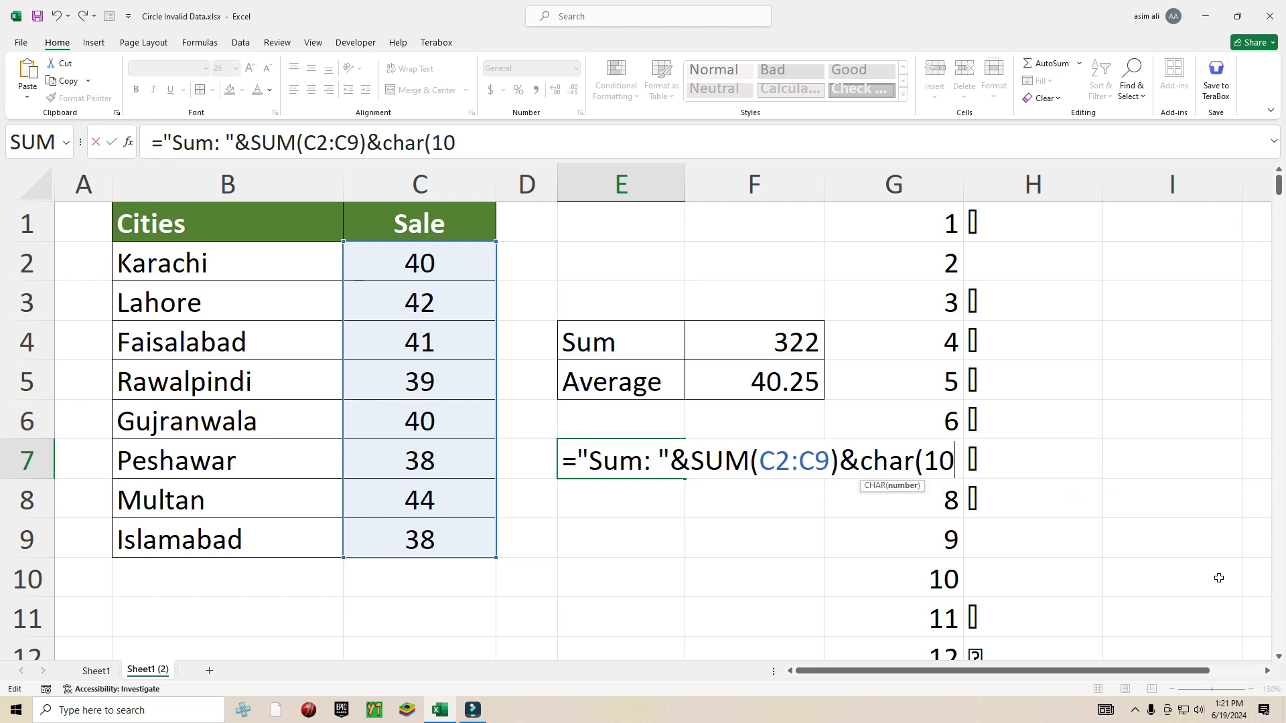
pyautogui.write(')')
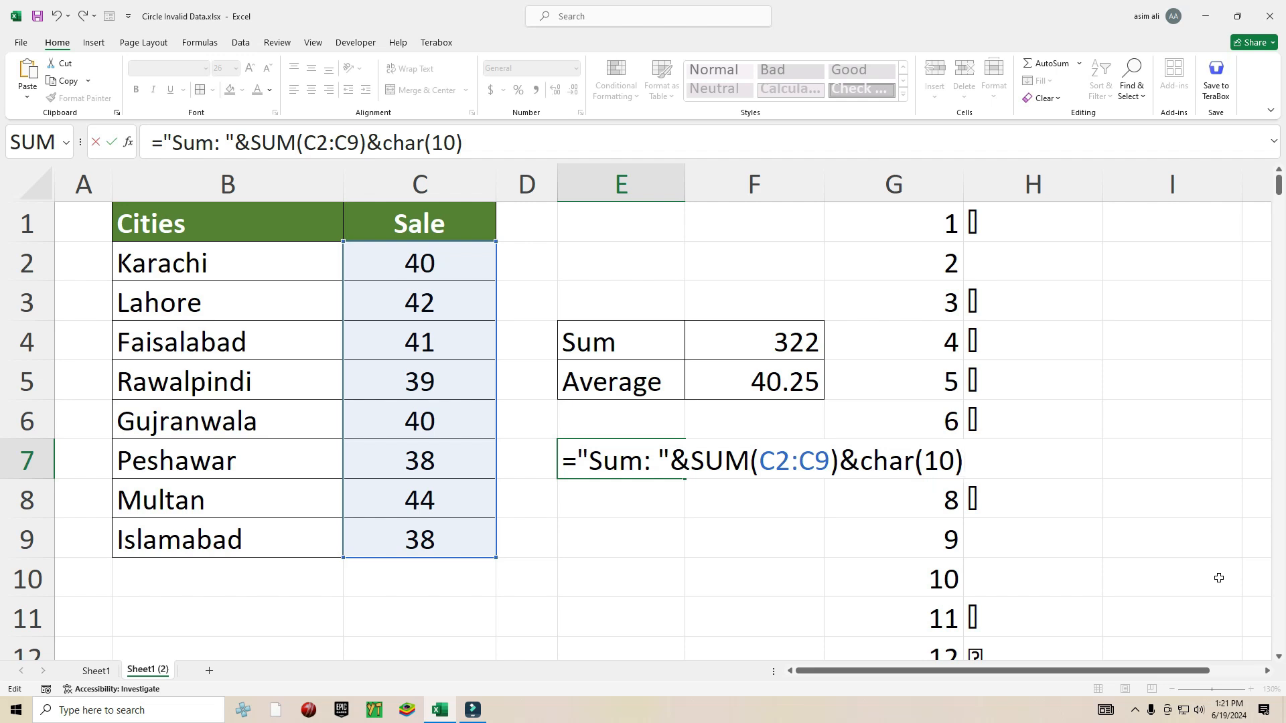
# Step: Append &"Average: "& after CHAR(10) in the E7 formula to label the second line
pyautogui.write('&')
pyautogui.write('"A')
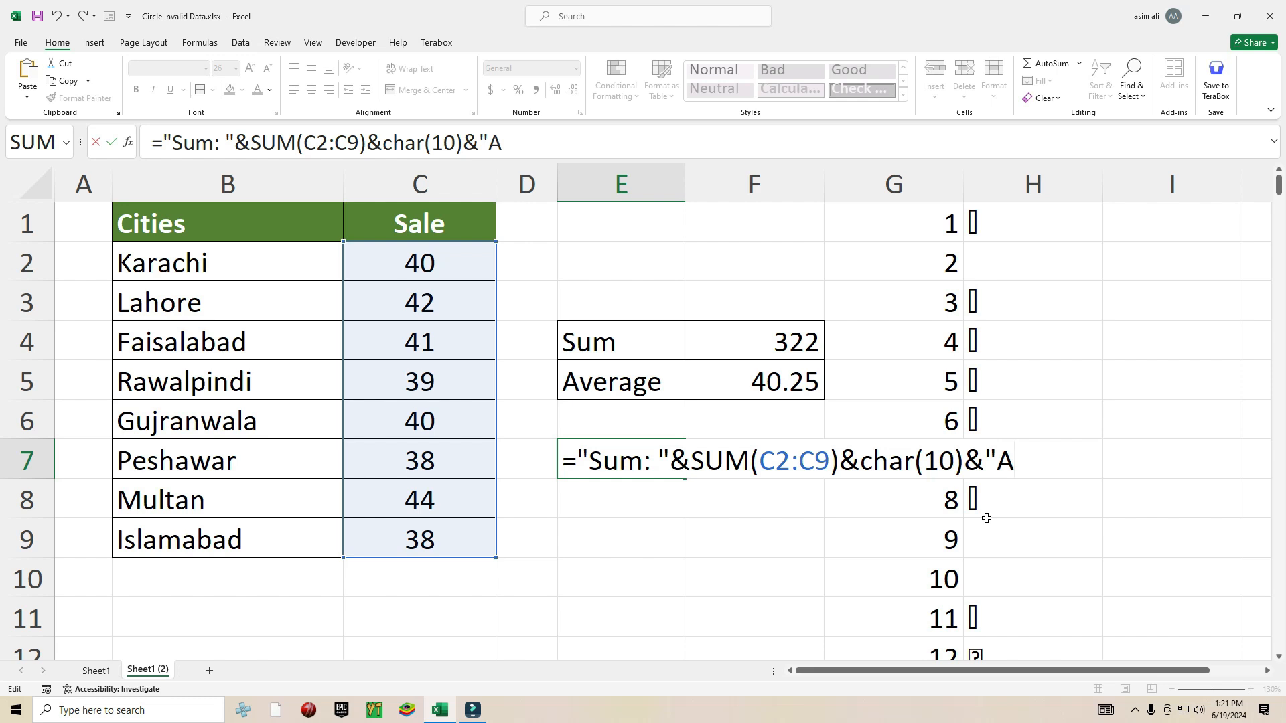
pyautogui.write('verage')
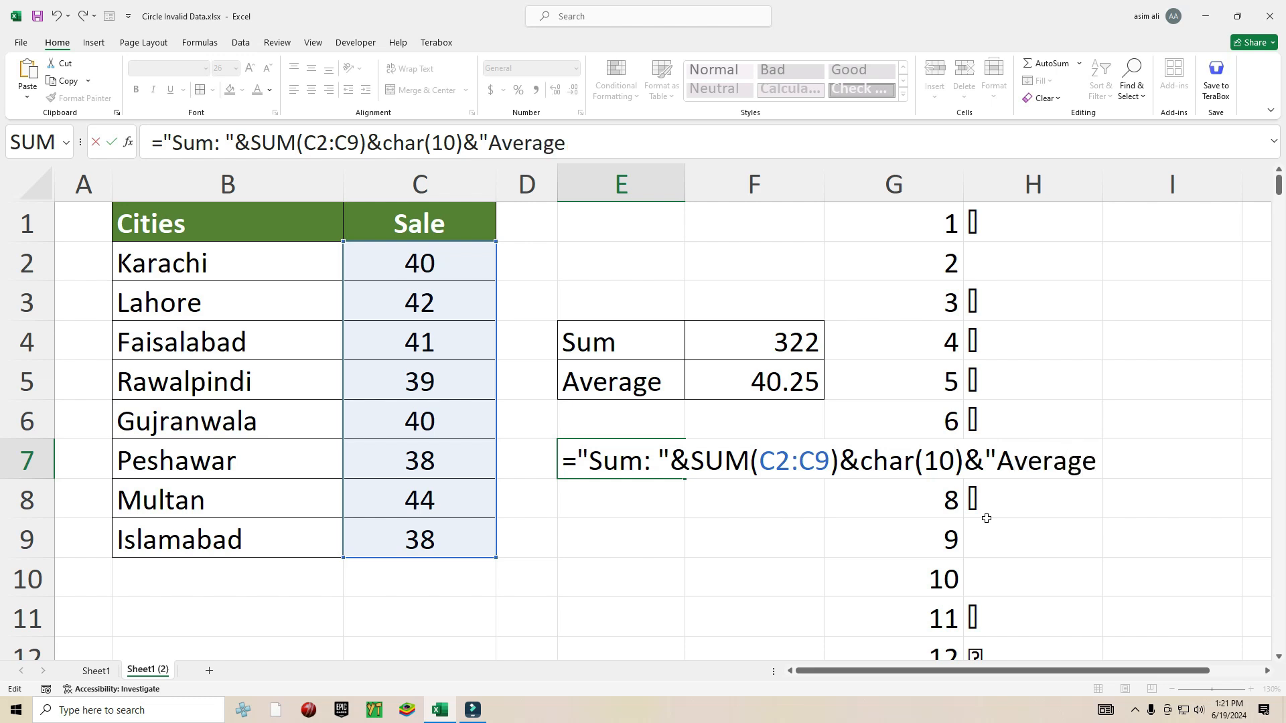
pyautogui.write('"')
pyautogui.press('BackSpace')
pyautogui.write(': "&av')
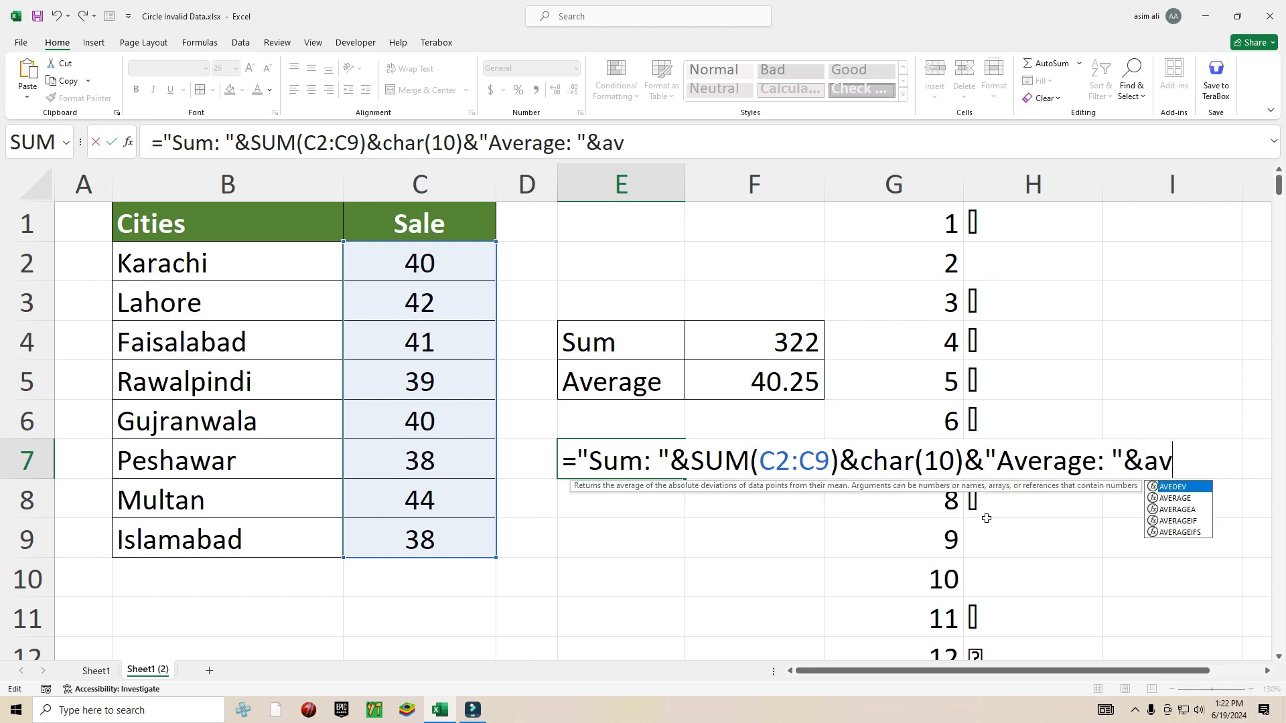
# Step: Complete the E7 formula with AVERAGE(C2:C9), commit it and reselect the cell
pyautogui.press('Down')
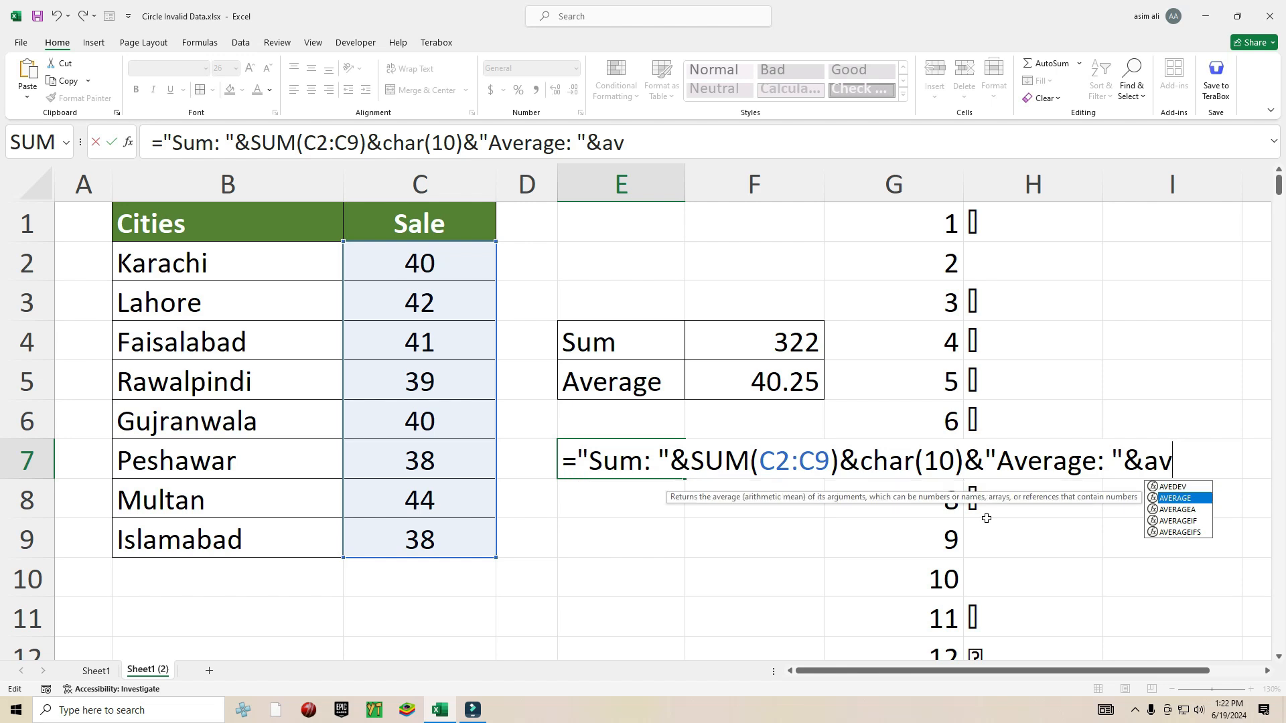
pyautogui.press('Tab')
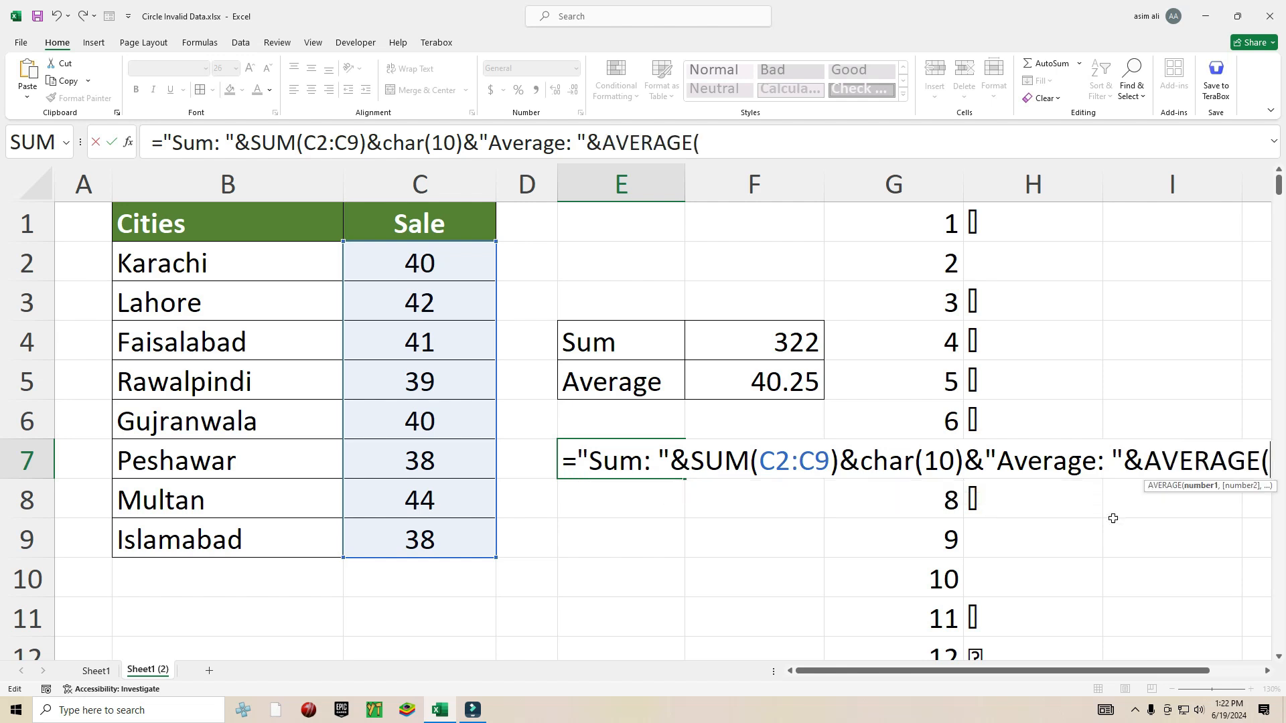
pyautogui.click(421, 264)
pyautogui.moveTo(421, 264); pyautogui.dragTo(411, 540)
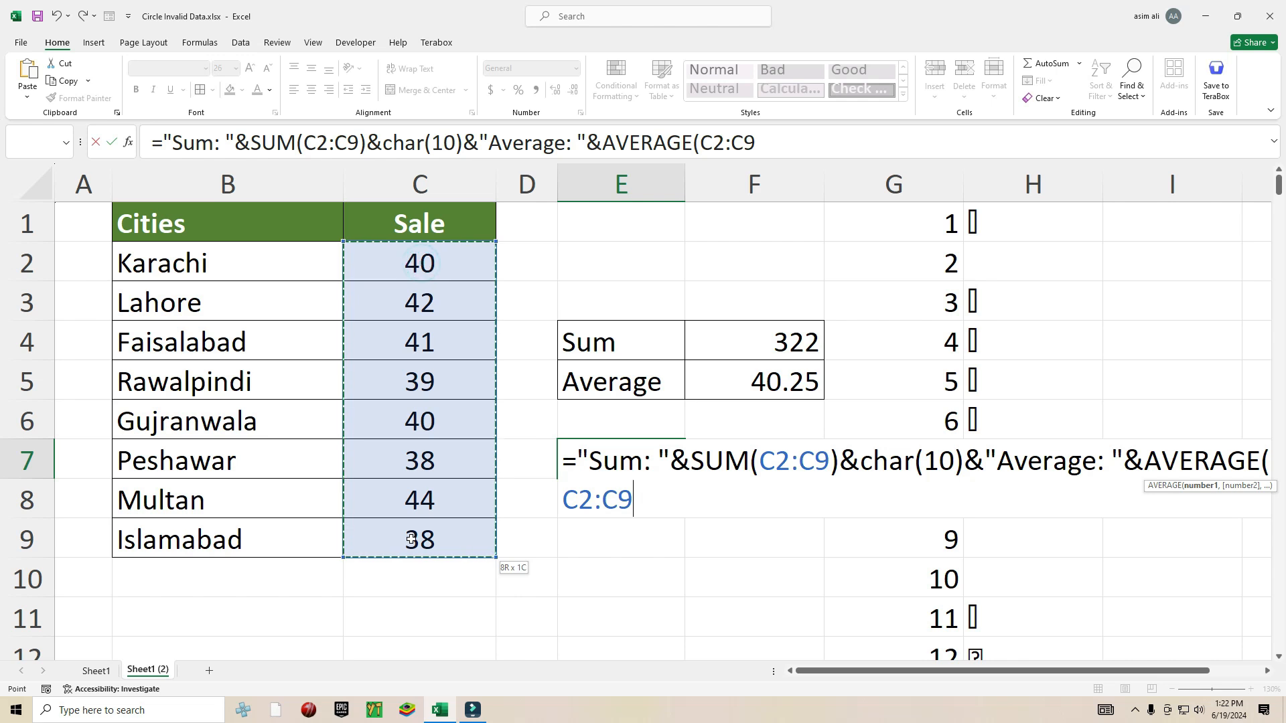
pyautogui.write(')')
pyautogui.press('Return')
pyautogui.press('Down')
pyautogui.press('Up')
pyautogui.press('Up')
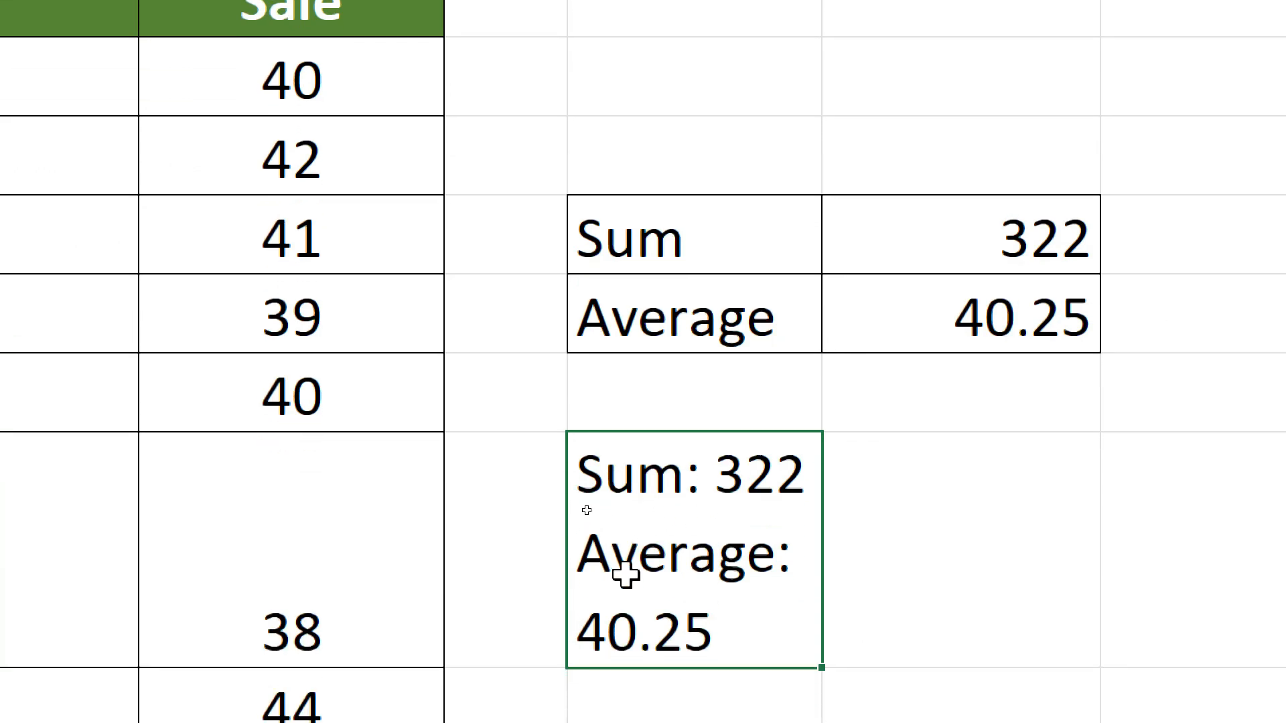
# Step: Widen column E so the average fits on a single line, trying centre alignment on E7 before setting it to left
pyautogui.press('super+minus')
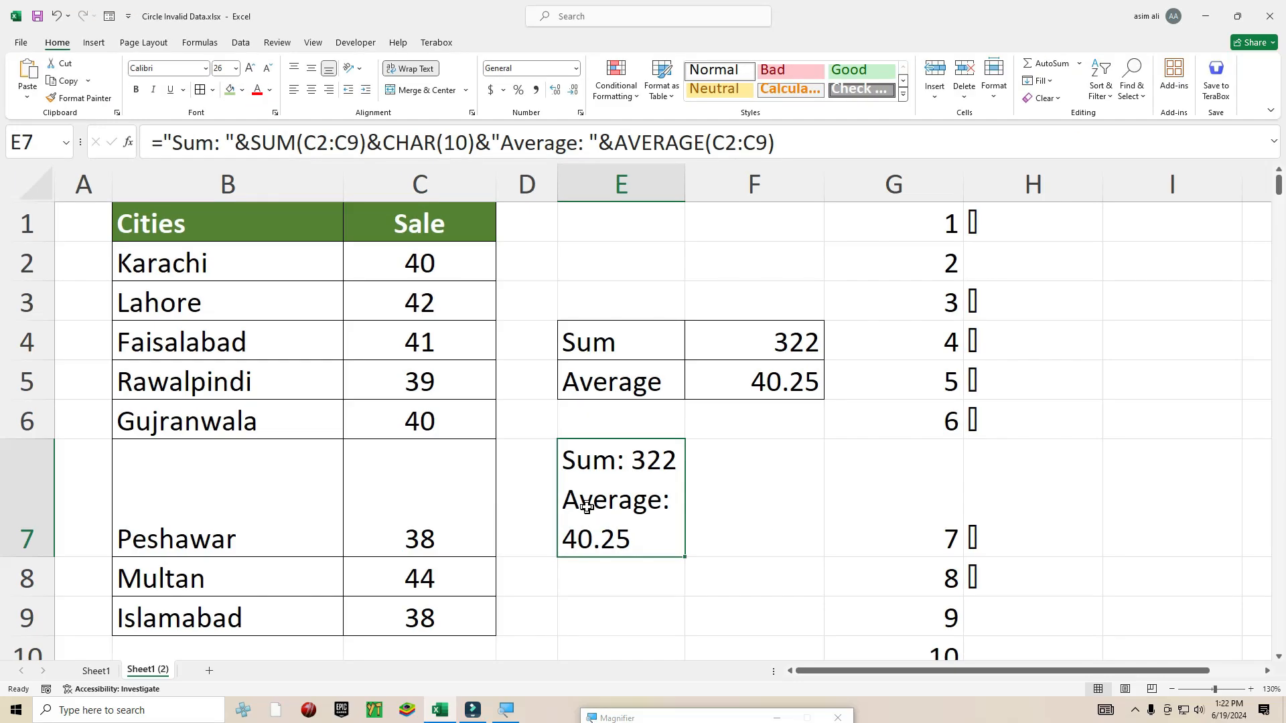
pyautogui.moveTo(685, 191); pyautogui.dragTo(762, 206)
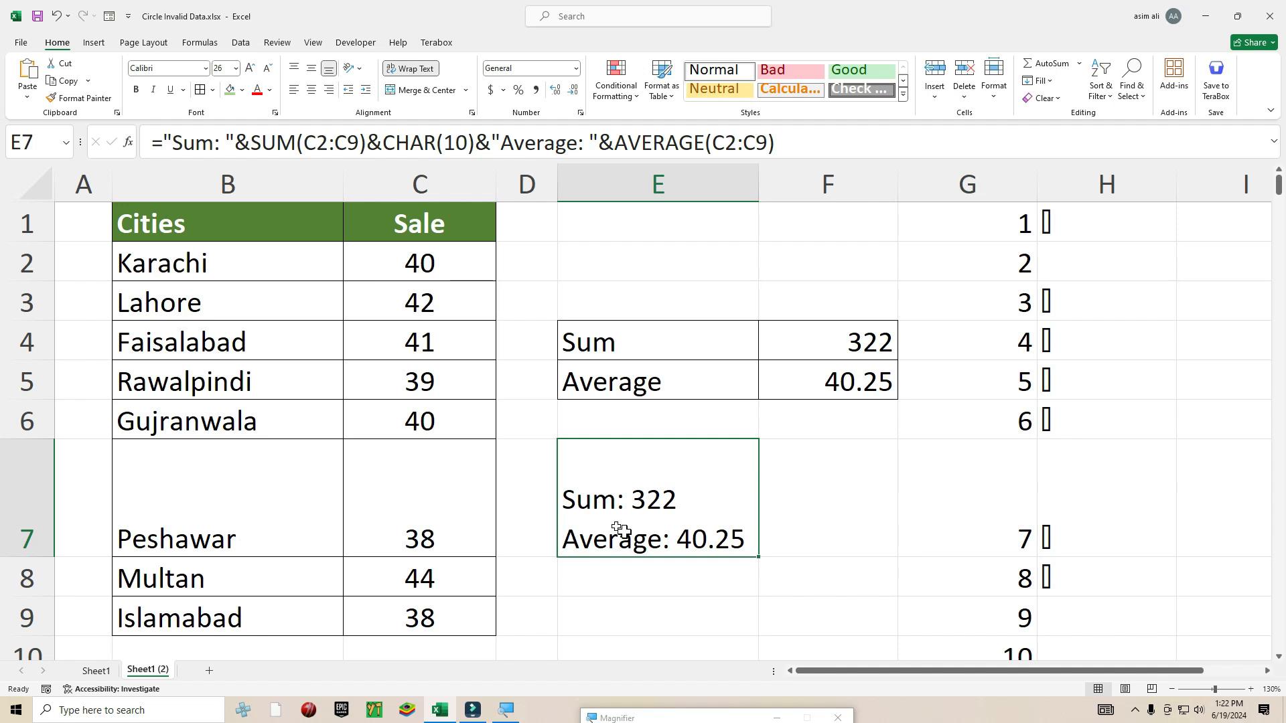
pyautogui.click(311, 90)
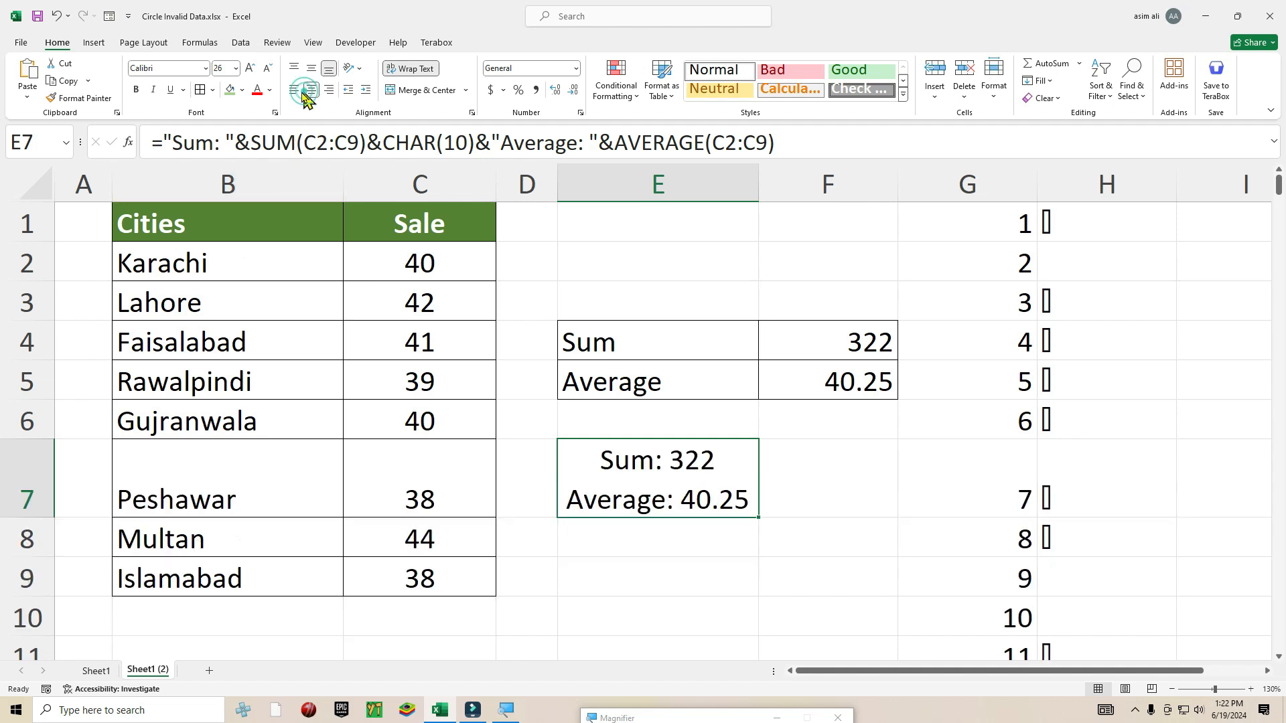
pyautogui.click(294, 90)
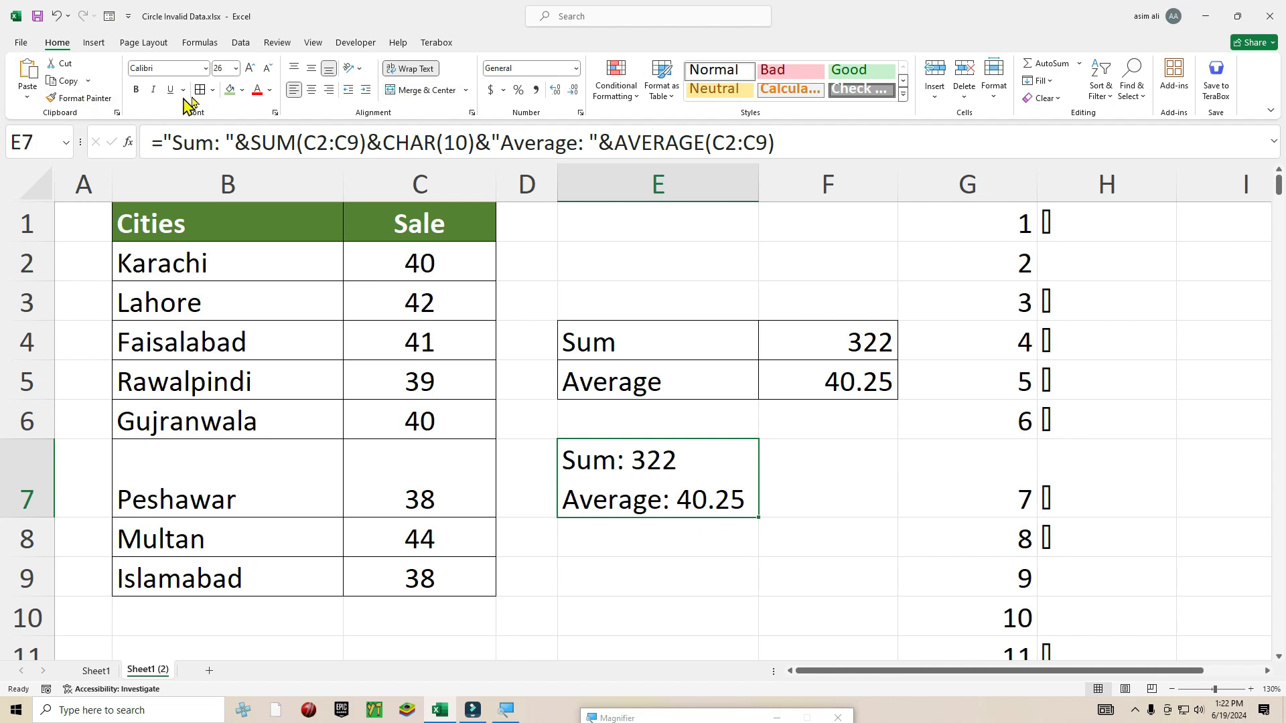
# Step: Fill cell E7 with a light gold theme colour
pyautogui.click(231, 89)
pyautogui.click(243, 89)
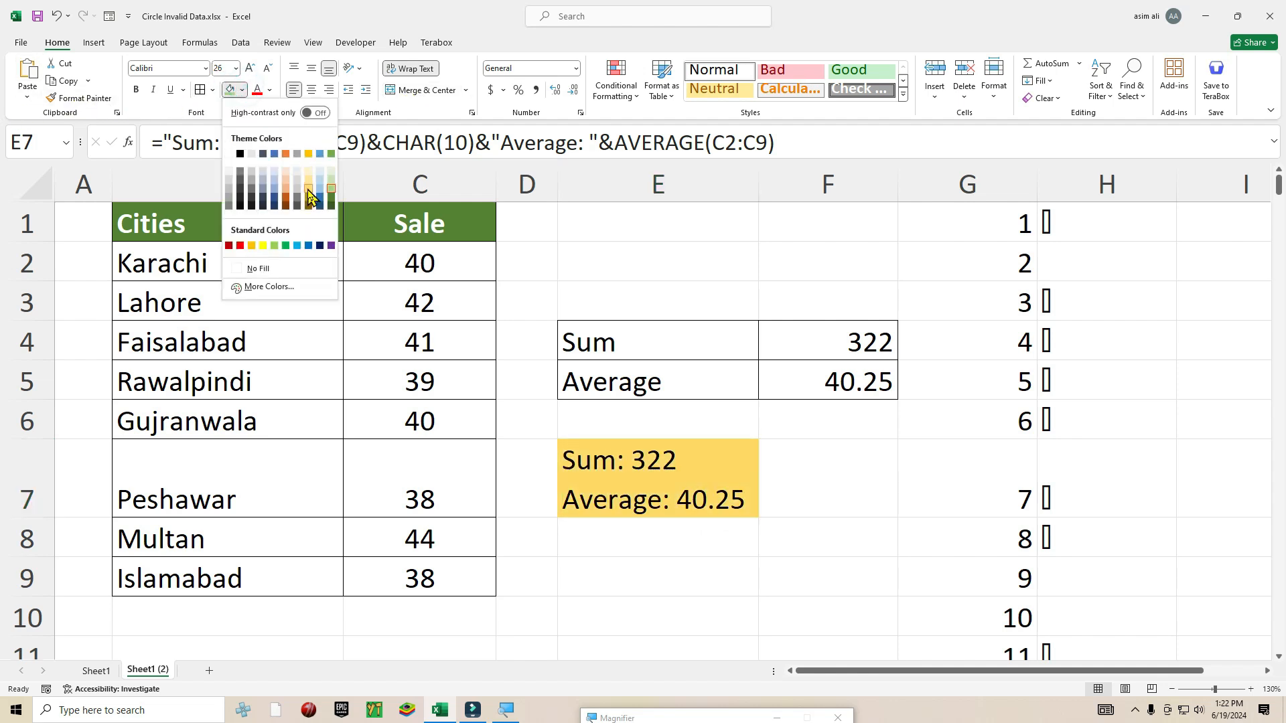
pyautogui.click(307, 189)
pyautogui.click(666, 553)
pyautogui.click(636, 479)
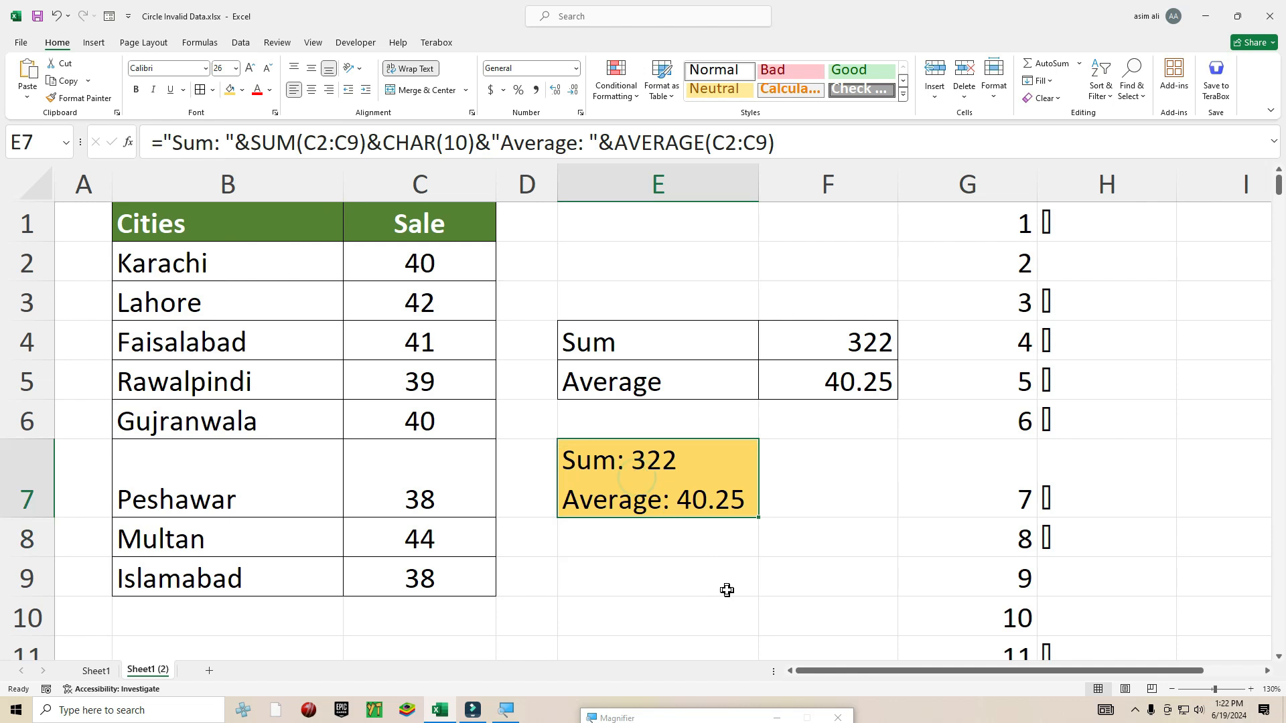